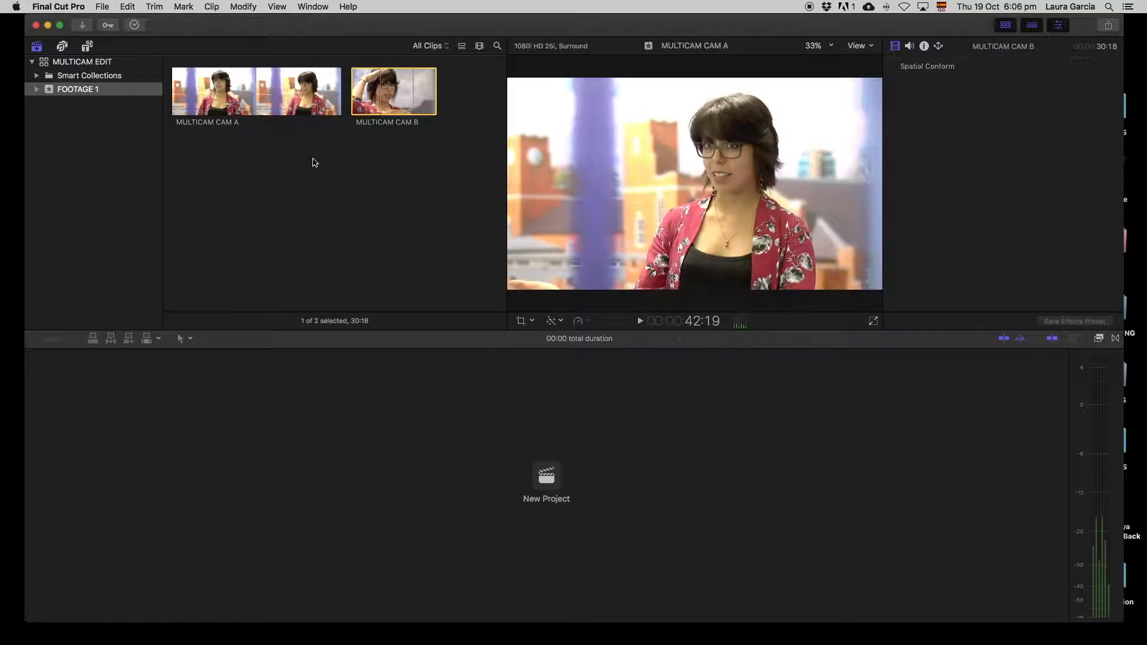
# - Create a new multicam clip from MULTICAM CAM A, named after the editor
pyautogui.click(244, 102)
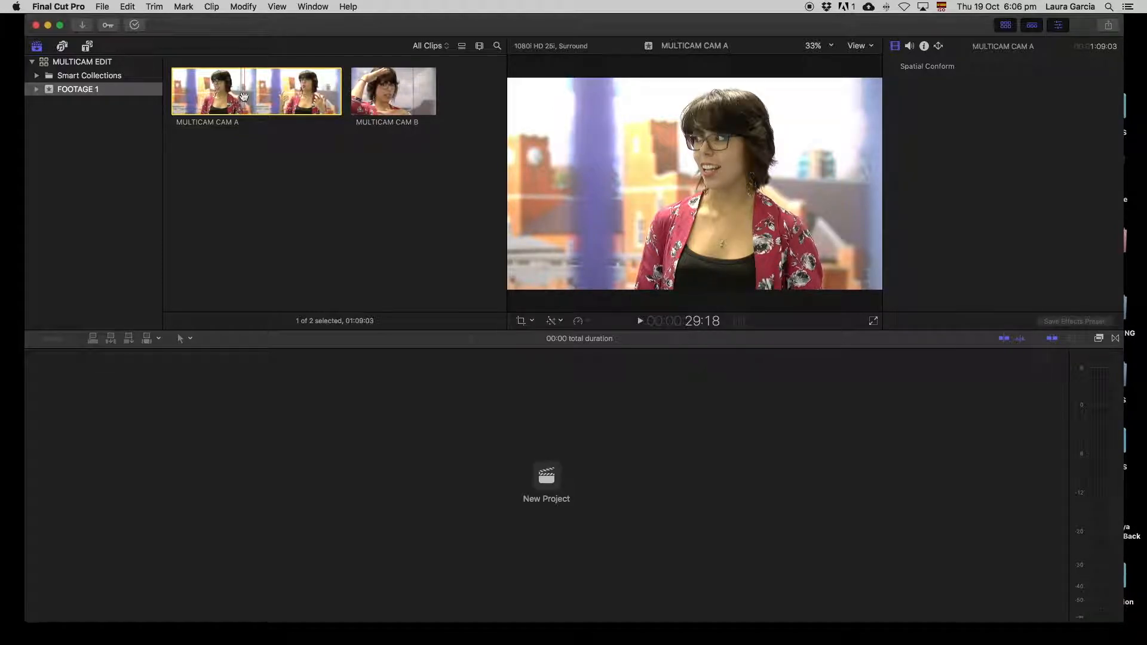
pyautogui.rightClick(245, 100)
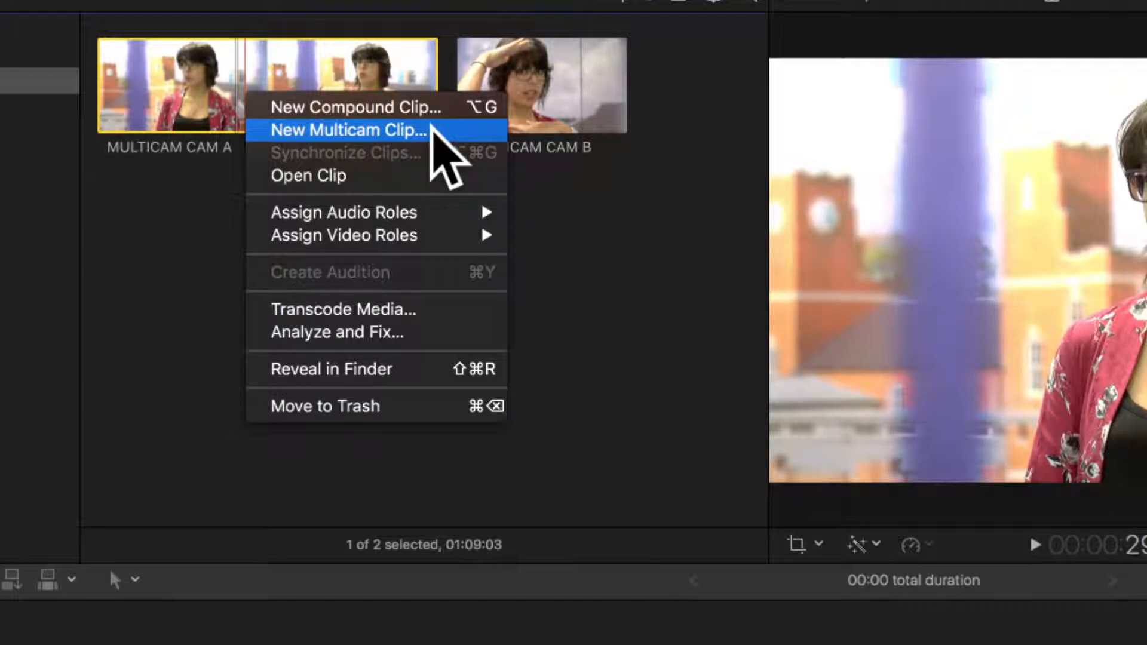
pyautogui.click(433, 127)
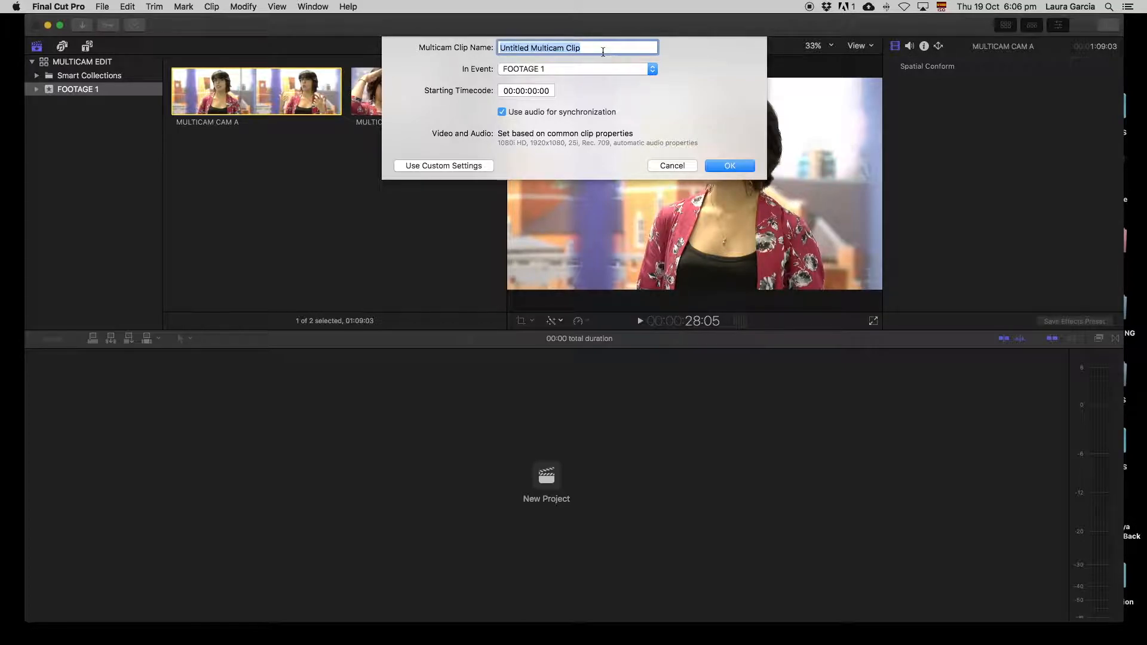
pyautogui.write('MULTICA')
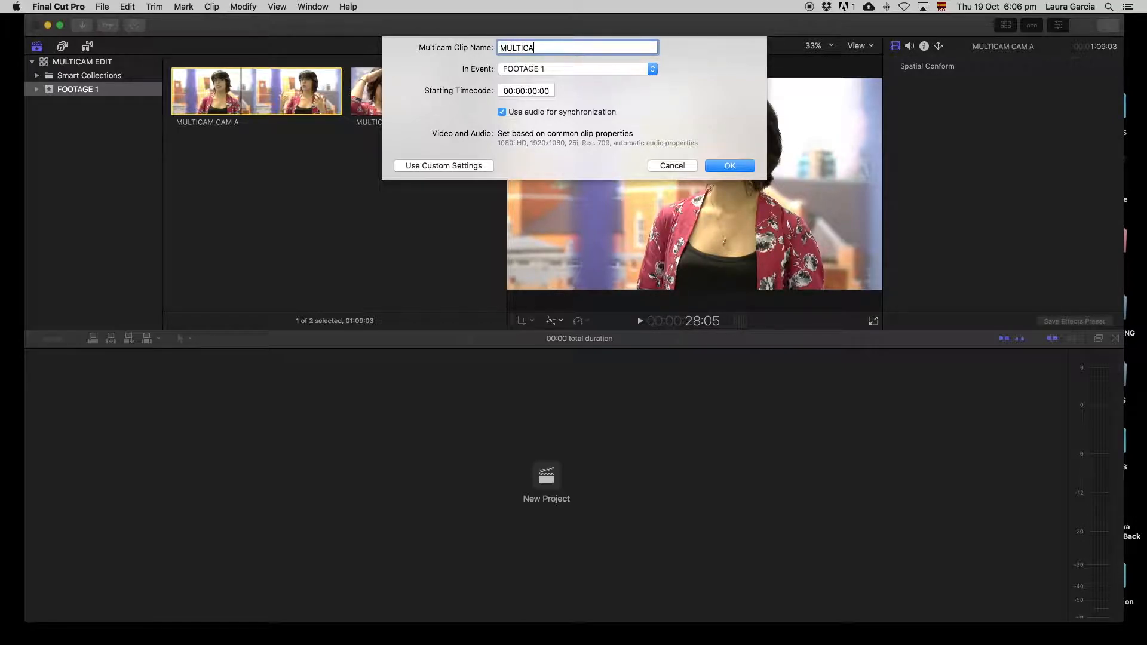
pyautogui.write('M CLIP LARUAGRB')
pyautogui.press('BackSpace')
pyautogui.press('BackSpace')
pyautogui.press('BackSpace')
pyautogui.press('BackSpace')
pyautogui.press('BackSpace')
pyautogui.press('BackSpace')
pyautogui.write('uRAGRB')
pyautogui.click(727, 157)
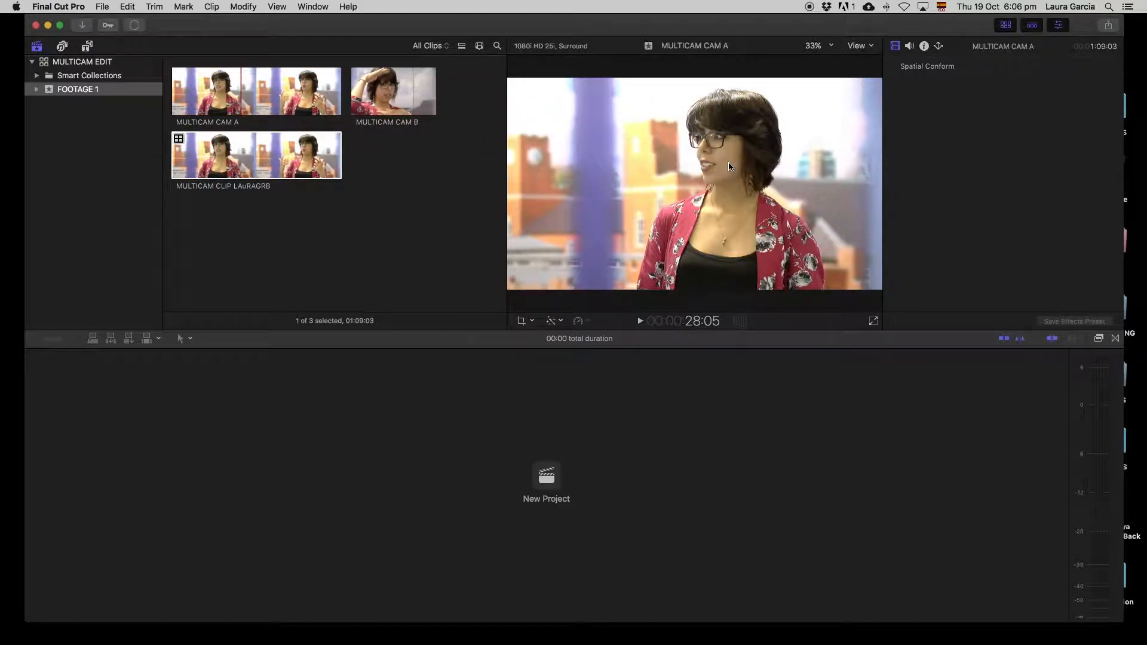
# - Open the new multicam clip so its CAM_SD angle shows in the timeline
pyautogui.click(225, 154)
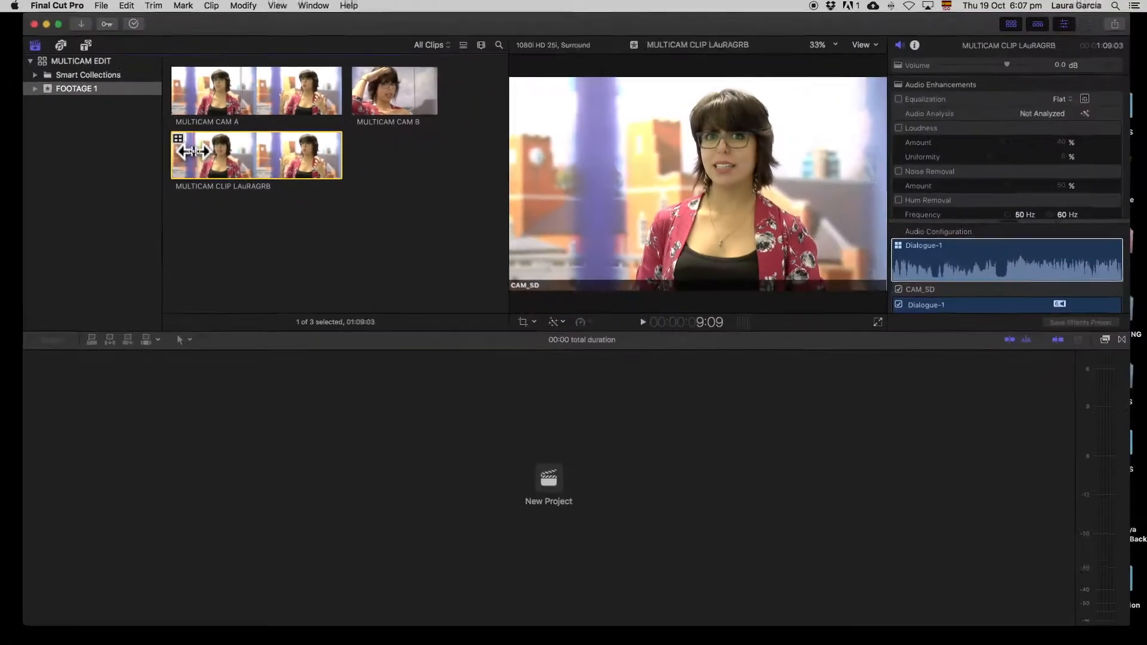
pyautogui.click(233, 158)
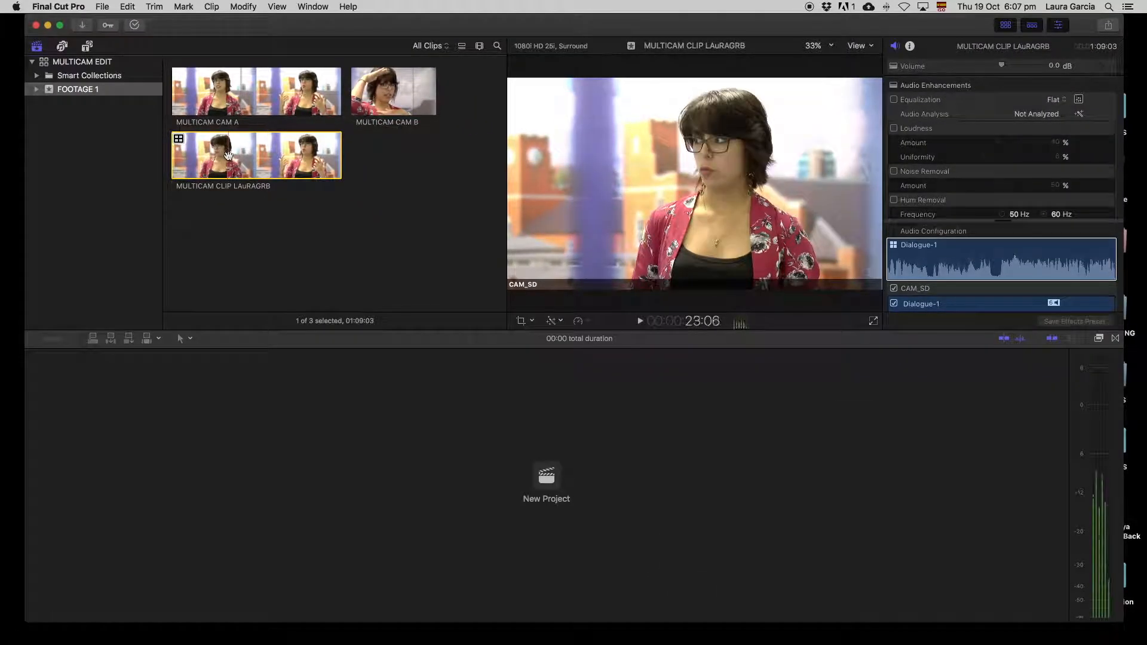
pyautogui.moveTo(233, 158); pyautogui.dragTo(358, 389)
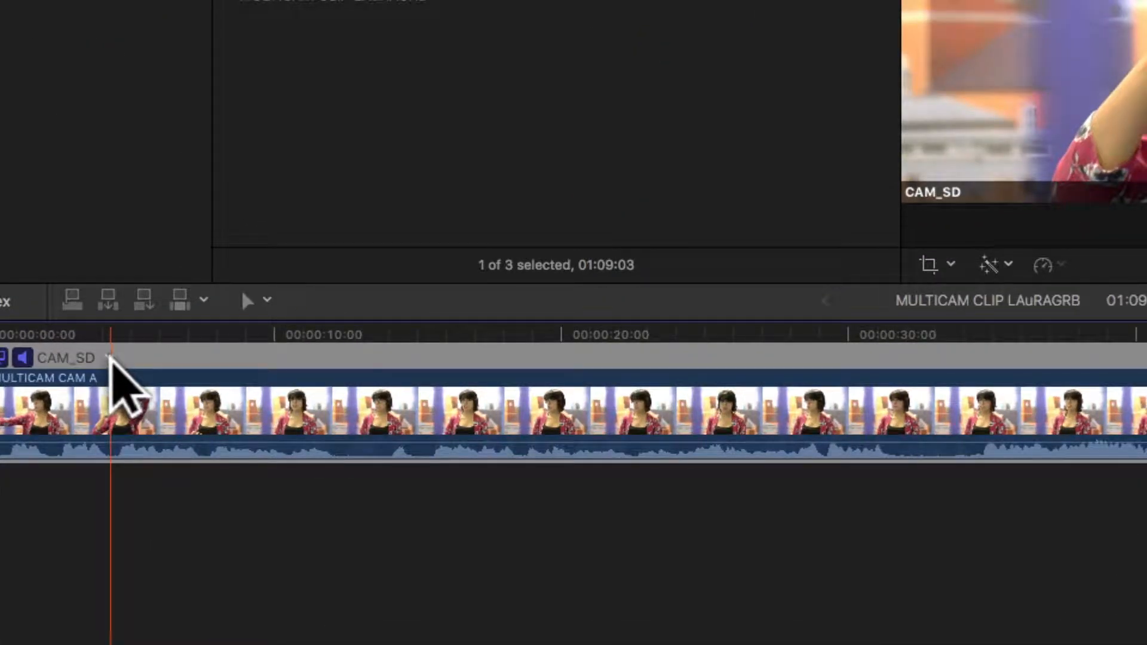
# - Add an empty Untitled Angle beneath the CAM_SD angle
pyautogui.rightClick(108, 357)
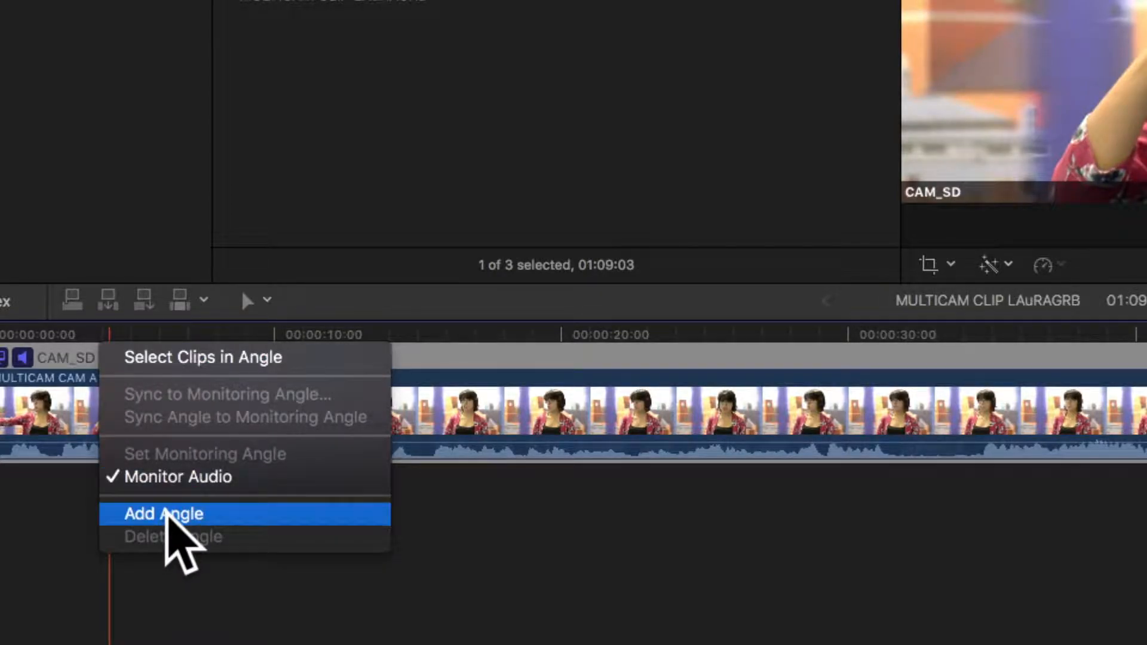
pyautogui.click(239, 514)
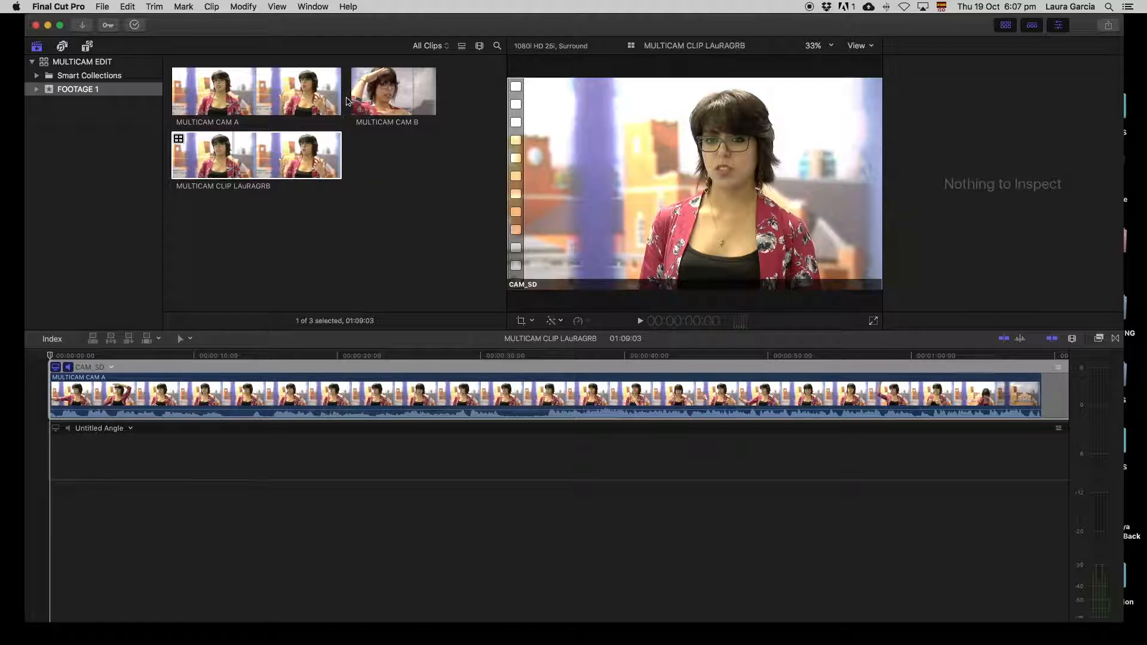
# - Place MULTICAM CAM B into the Untitled Angle and play back from about 10 seconds to review
pyautogui.moveTo(395, 91); pyautogui.dragTo(180, 470)
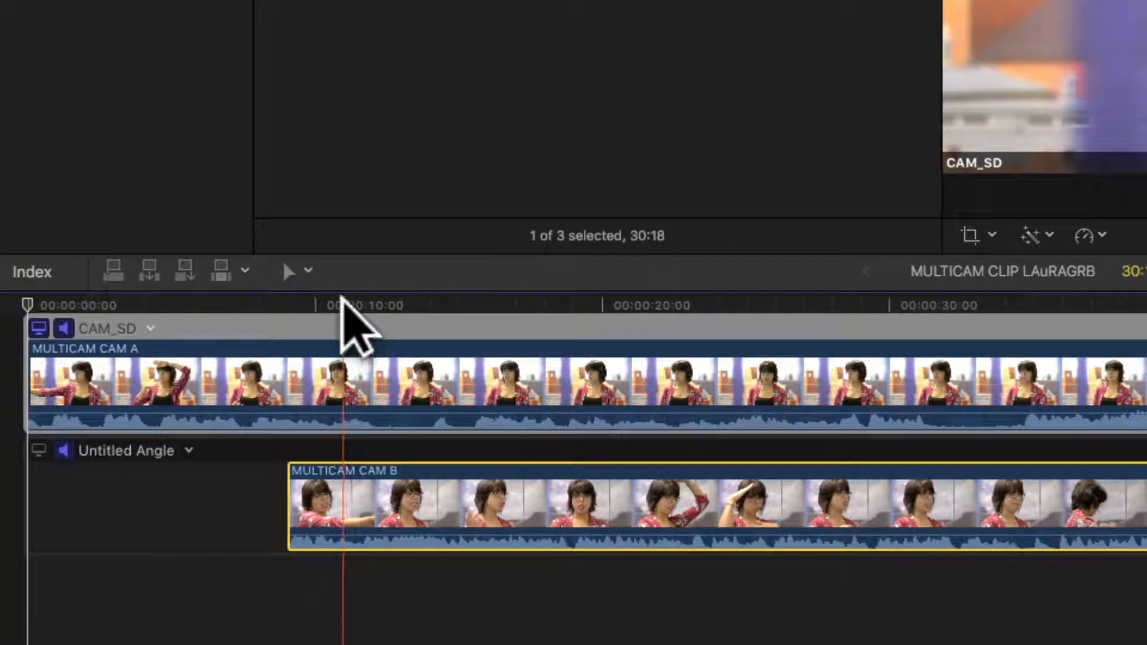
pyautogui.click(335, 303)
pyautogui.press('space')
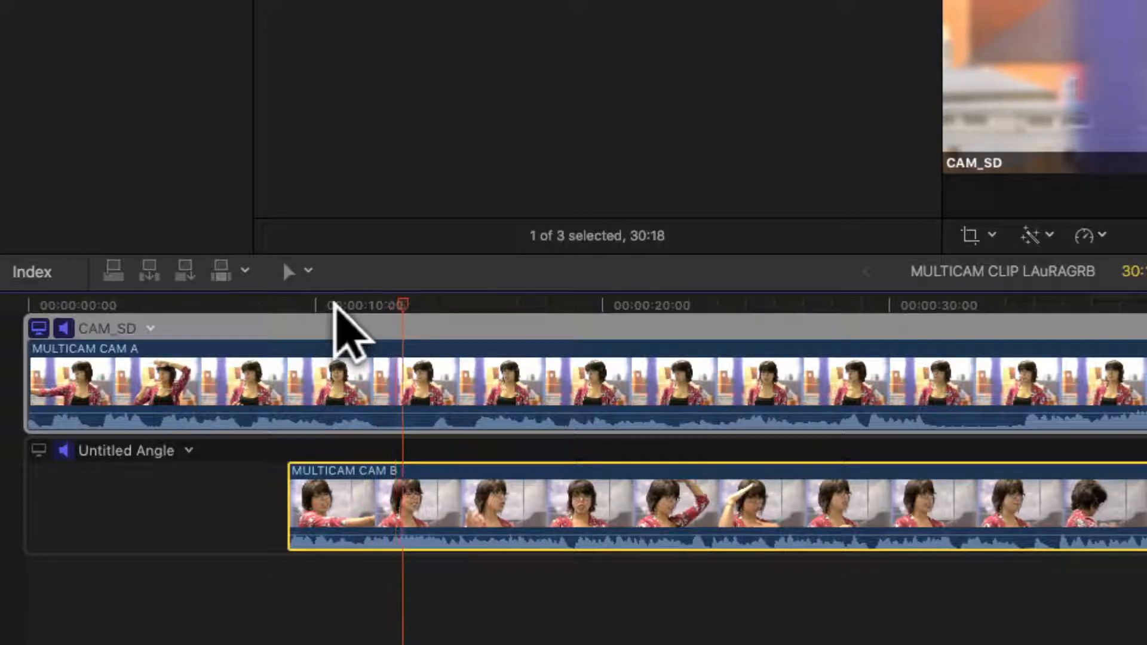
pyautogui.press('space')
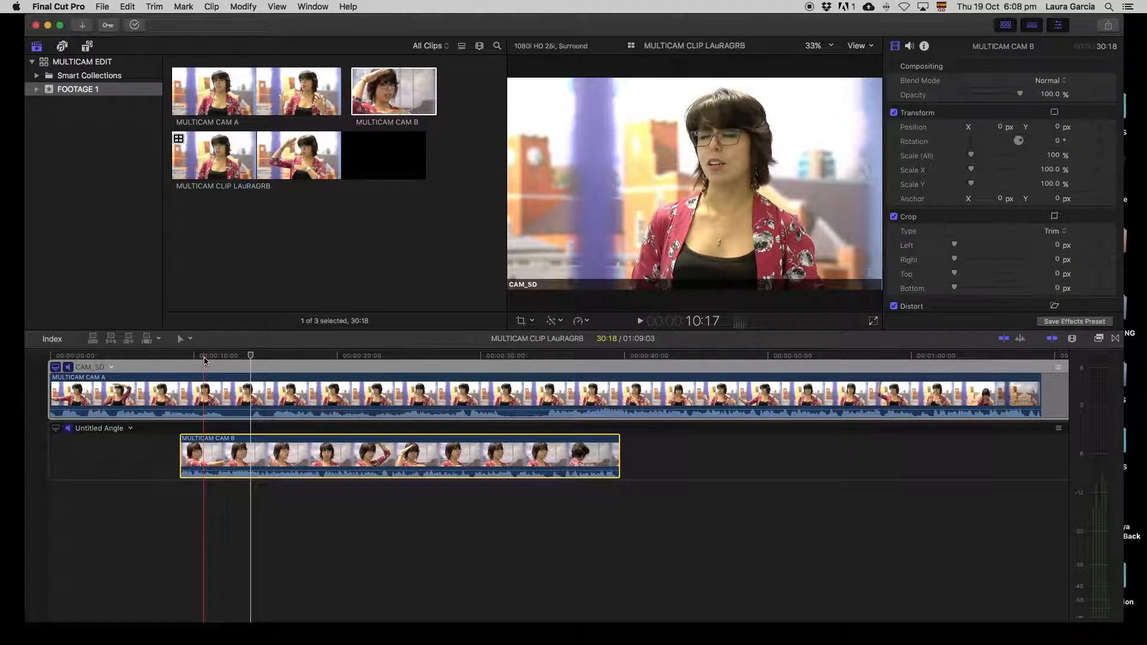
pyautogui.click(199, 395)
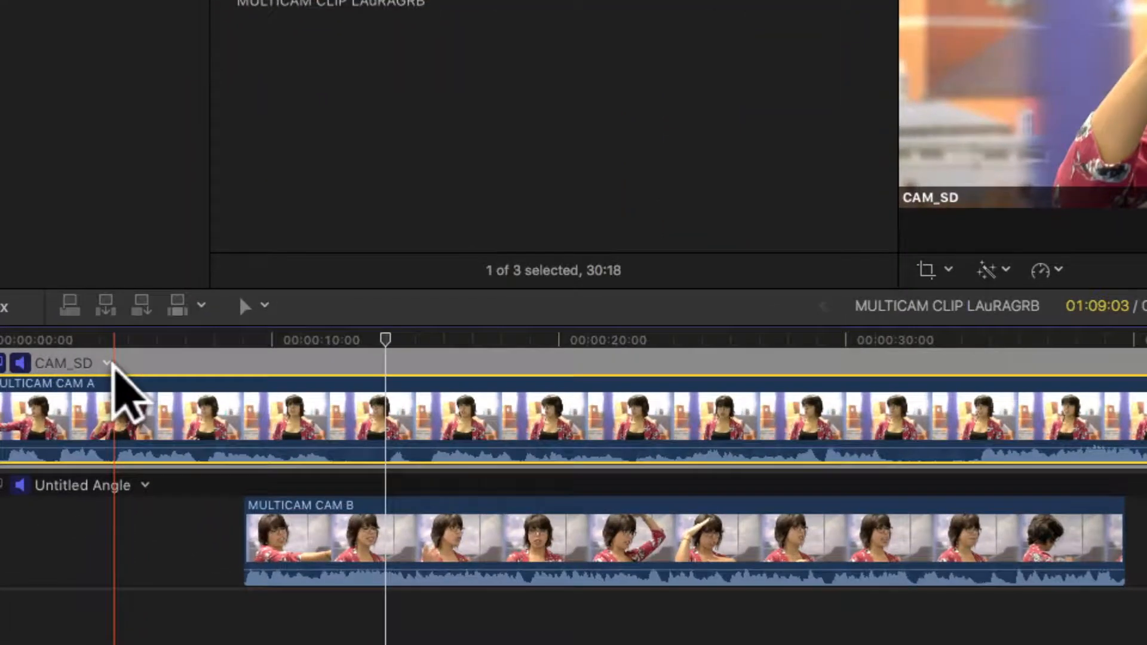
# - Monitor CAM_SD's audio and sync the CAM B clip to that monitoring angle
pyautogui.rightClick(108, 362)
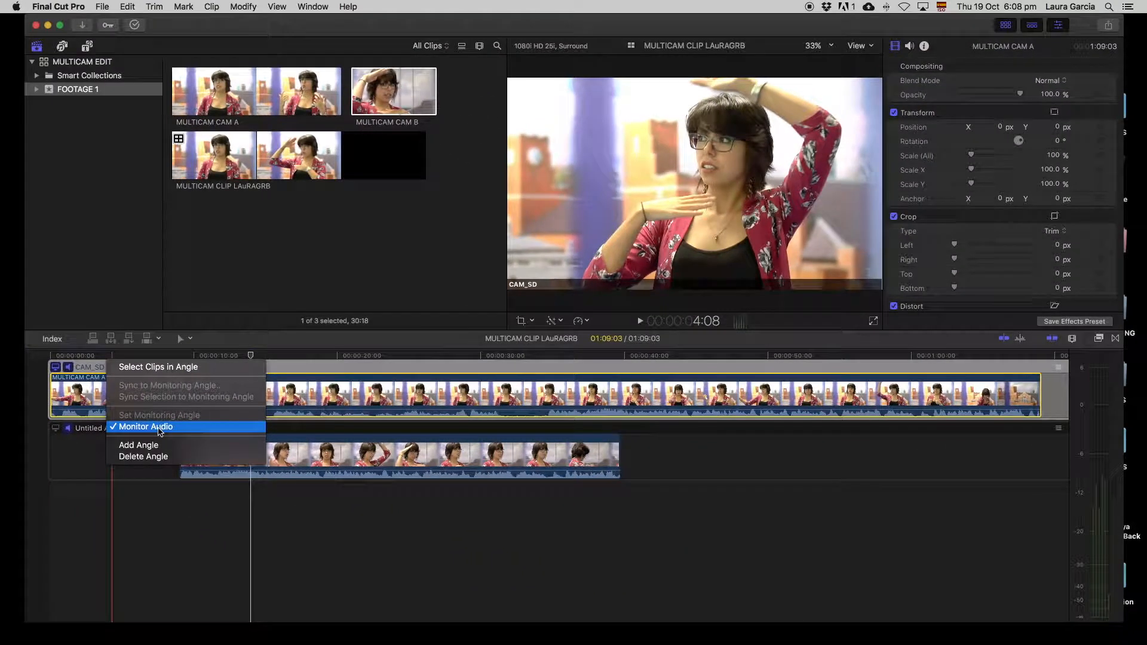
pyautogui.click(84, 464)
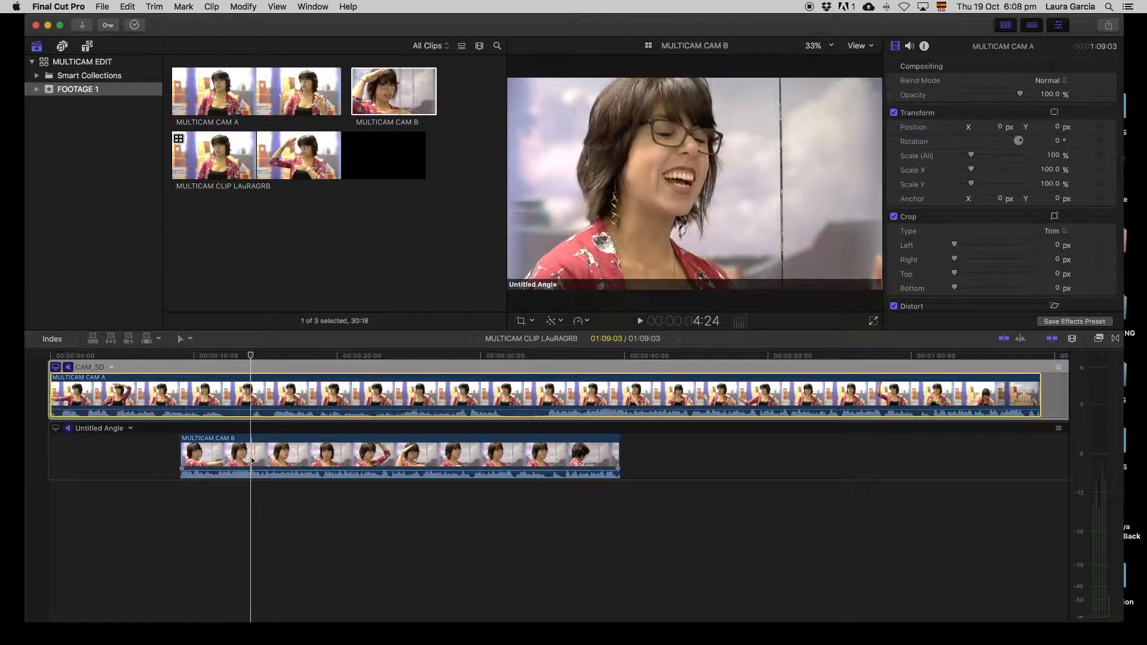
pyautogui.click(247, 454)
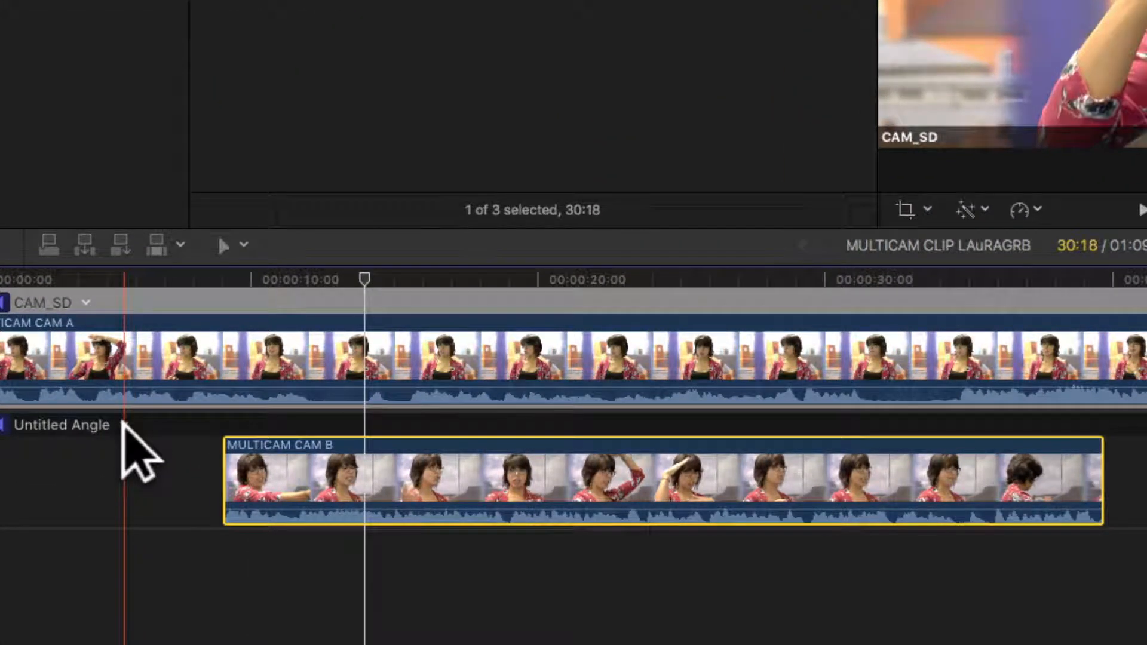
pyautogui.click(130, 428)
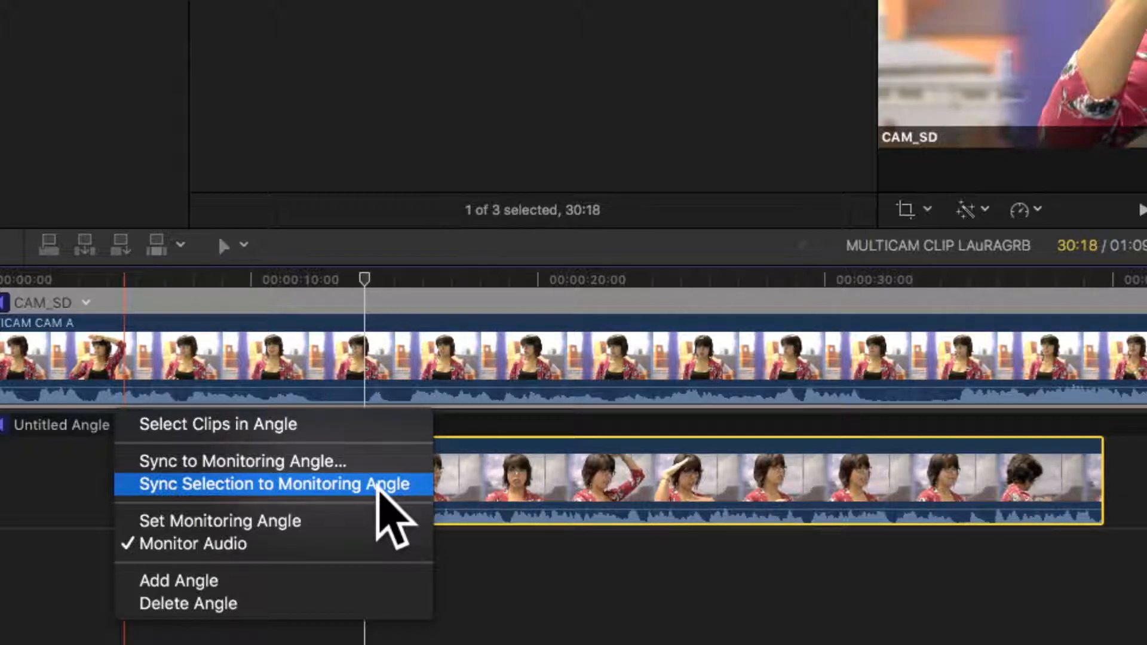
pyautogui.click(323, 484)
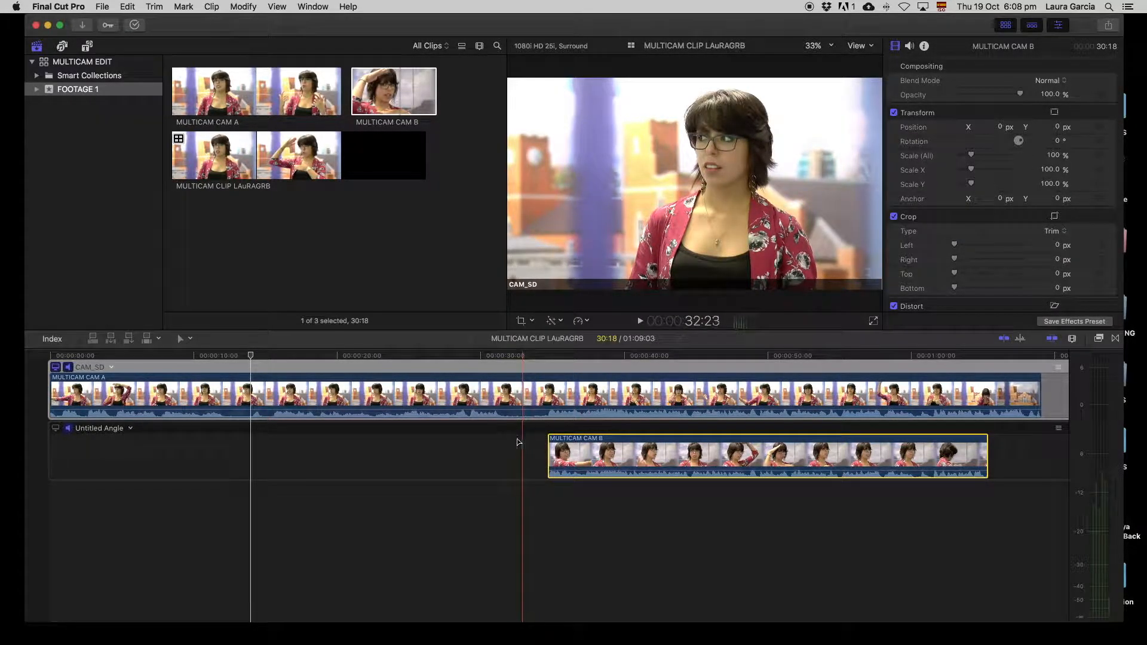
pyautogui.click(690, 361)
pyautogui.press('space')
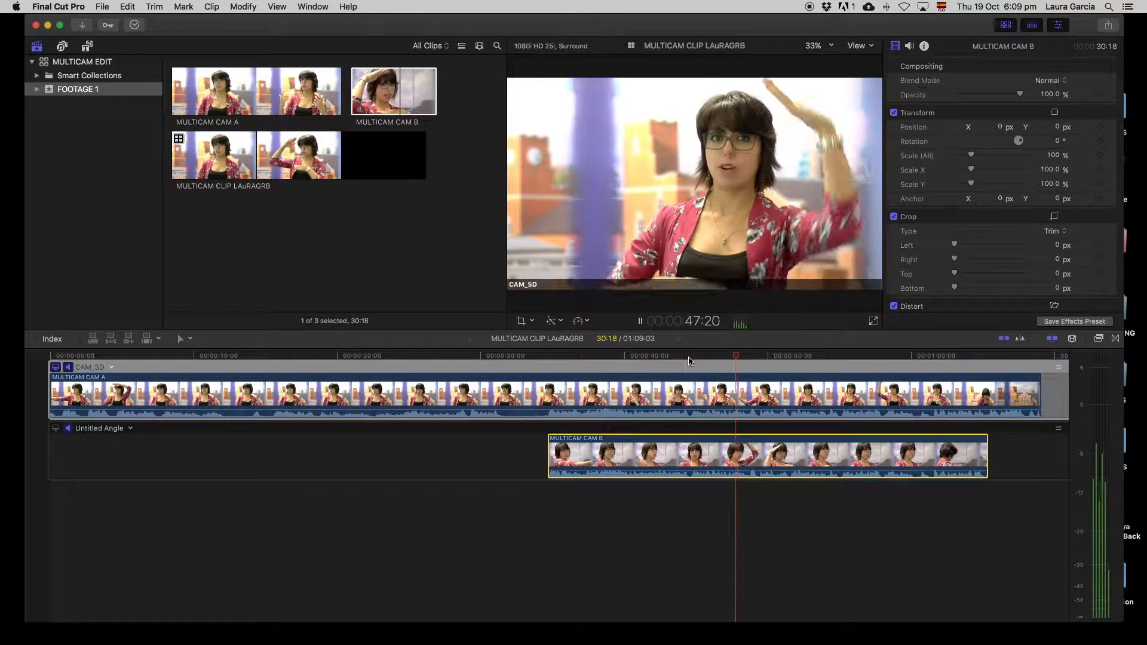
pyautogui.press('space')
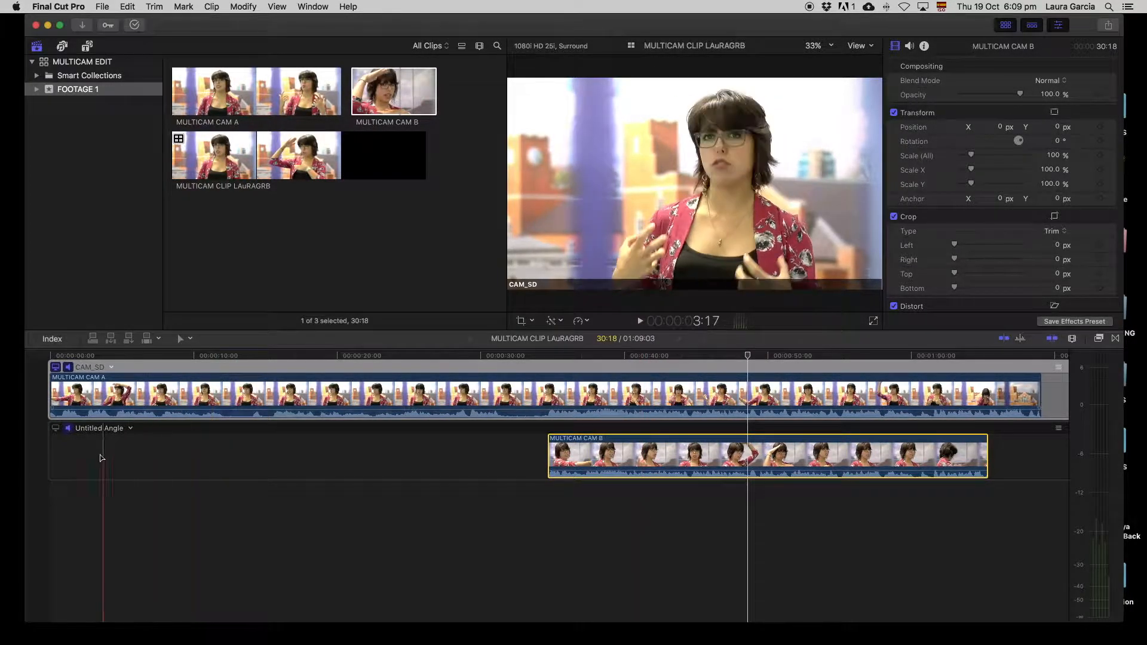
pyautogui.click(132, 432)
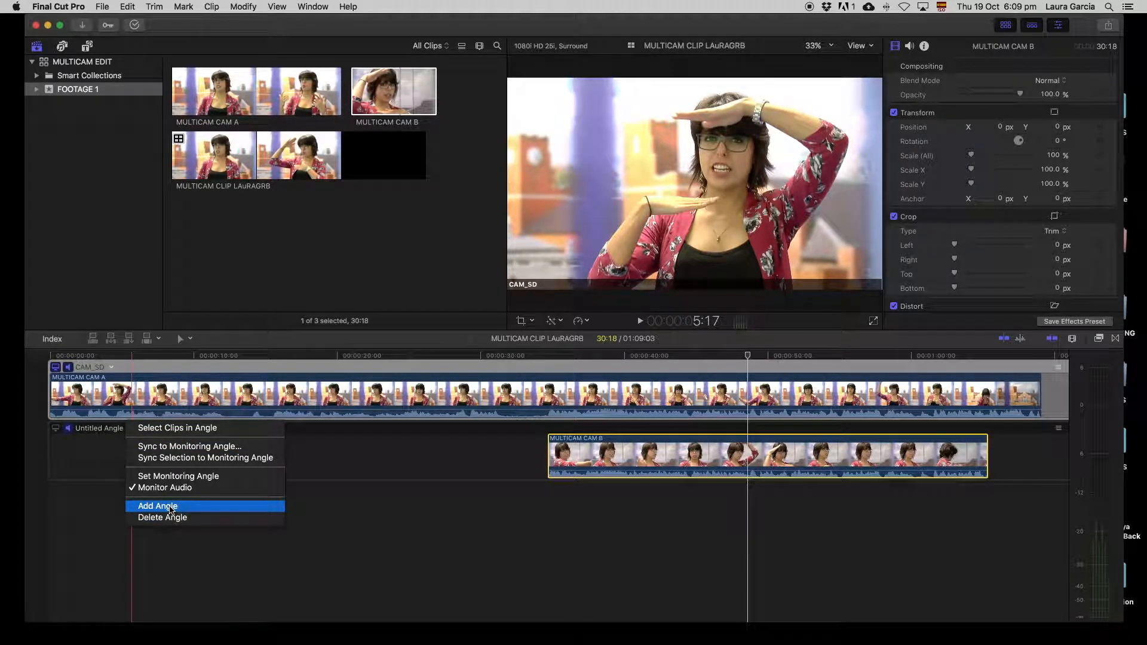
pyautogui.click(389, 454)
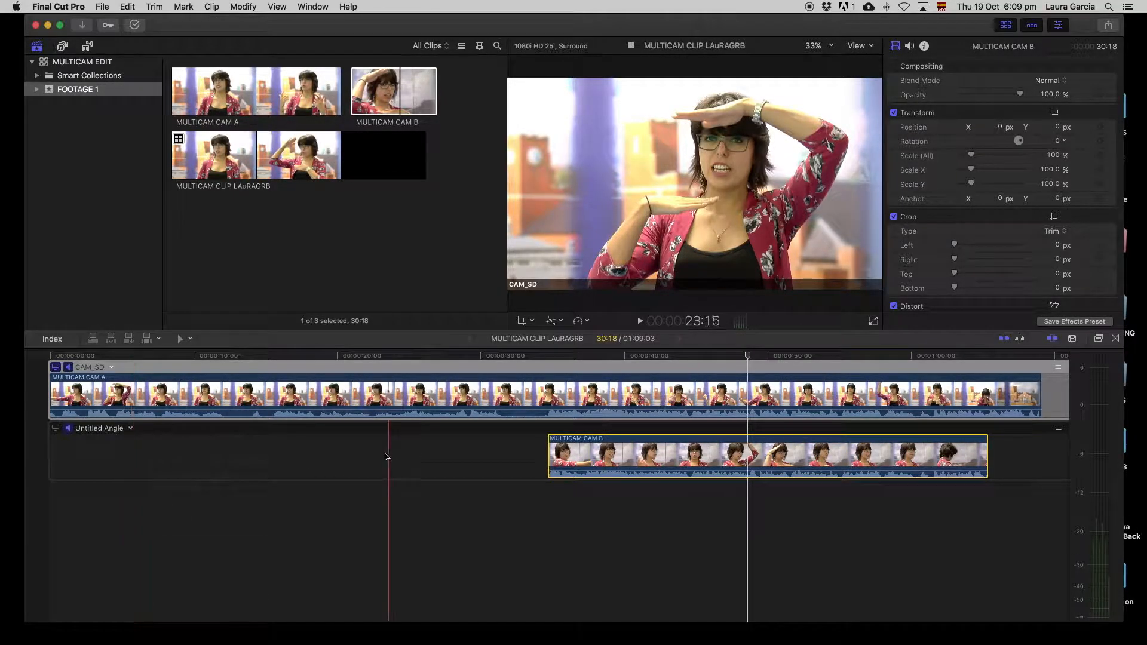
# - Create a new empty multicam-edit project in FOOTAGE 1, named after the editor
pyautogui.click(105, 9)
pyautogui.moveTo(117, 24)
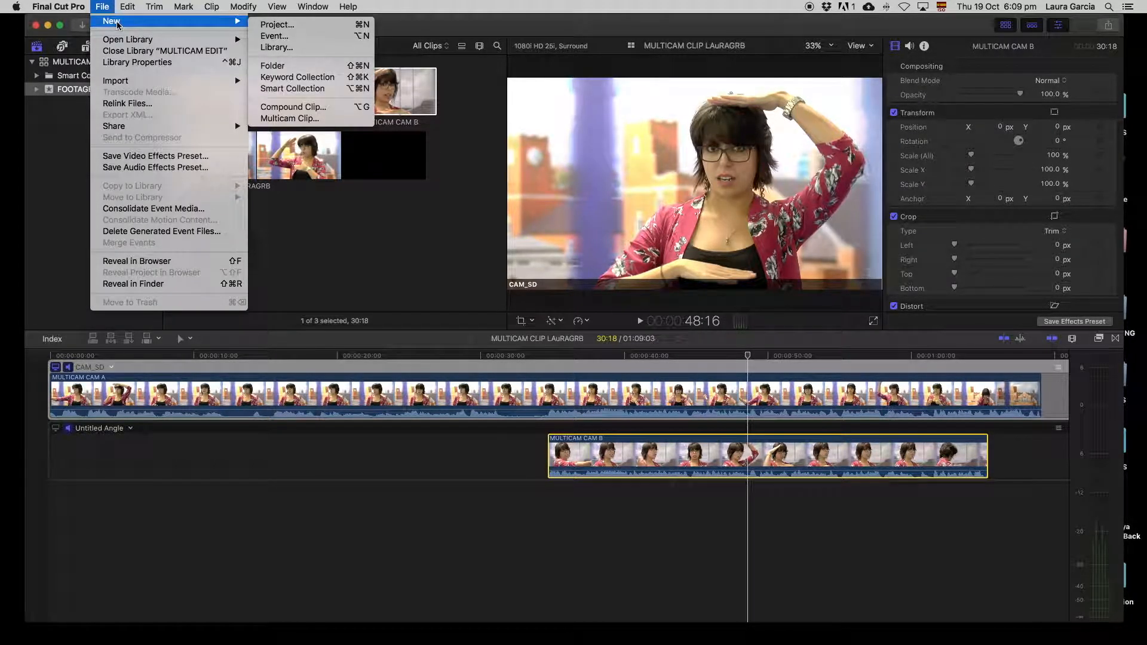
pyautogui.click(313, 26)
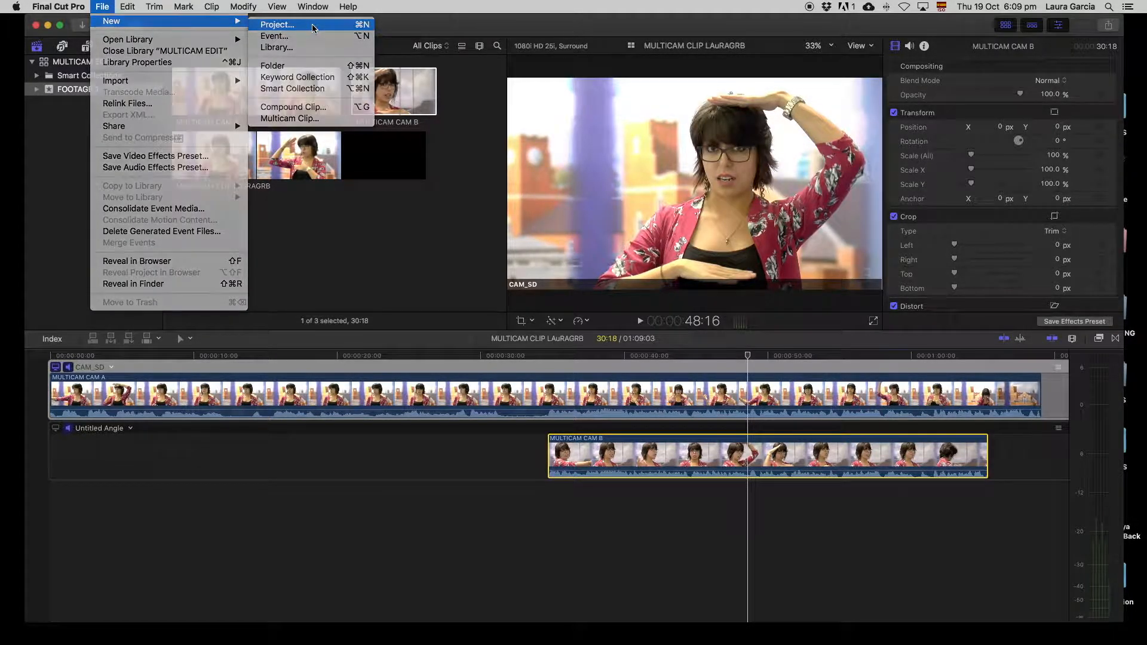
pyautogui.write('LAURA MULTICAM EDI')
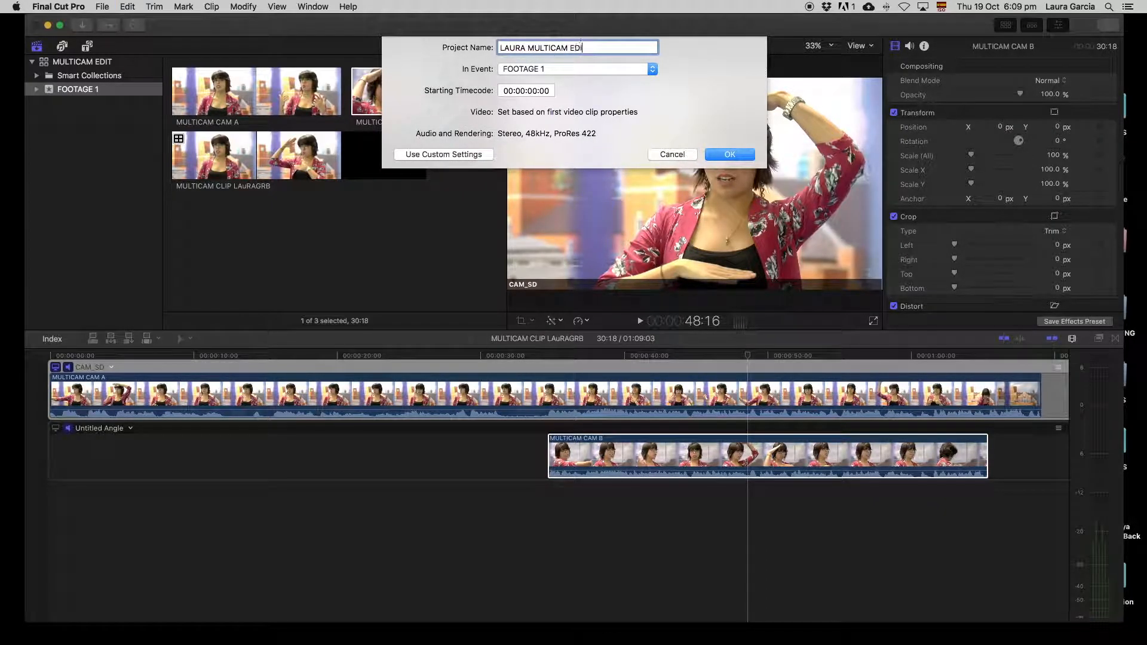
pyautogui.press('Return')
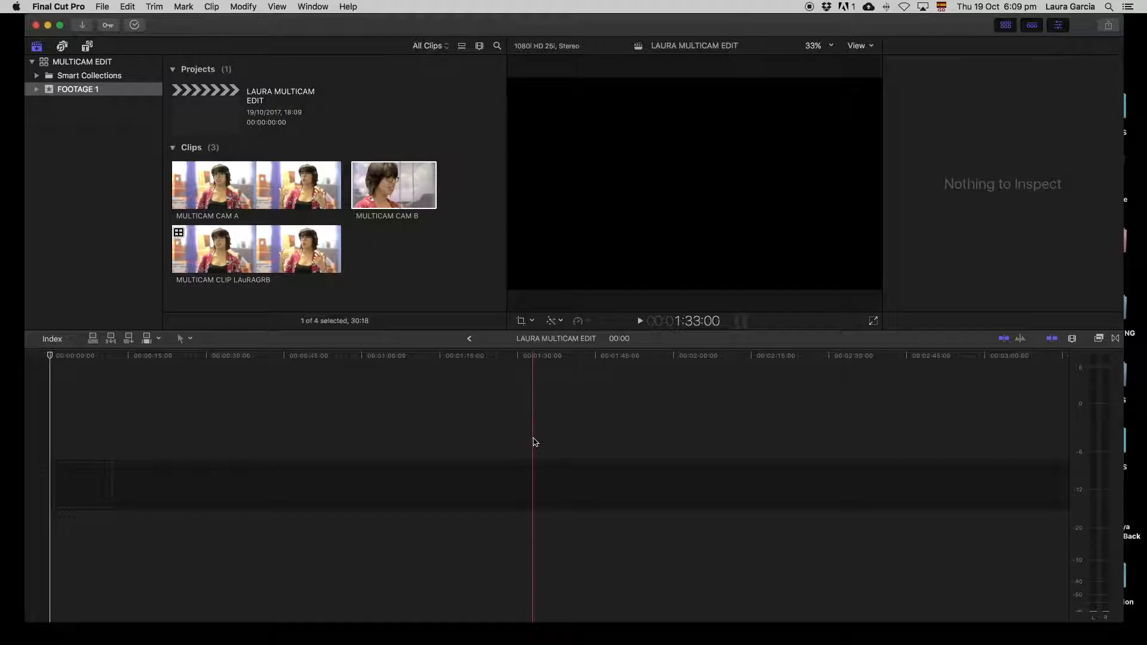
# - Add the multicam clip to the project's start, review its playback, and open the viewer's View options
pyautogui.click(306, 254)
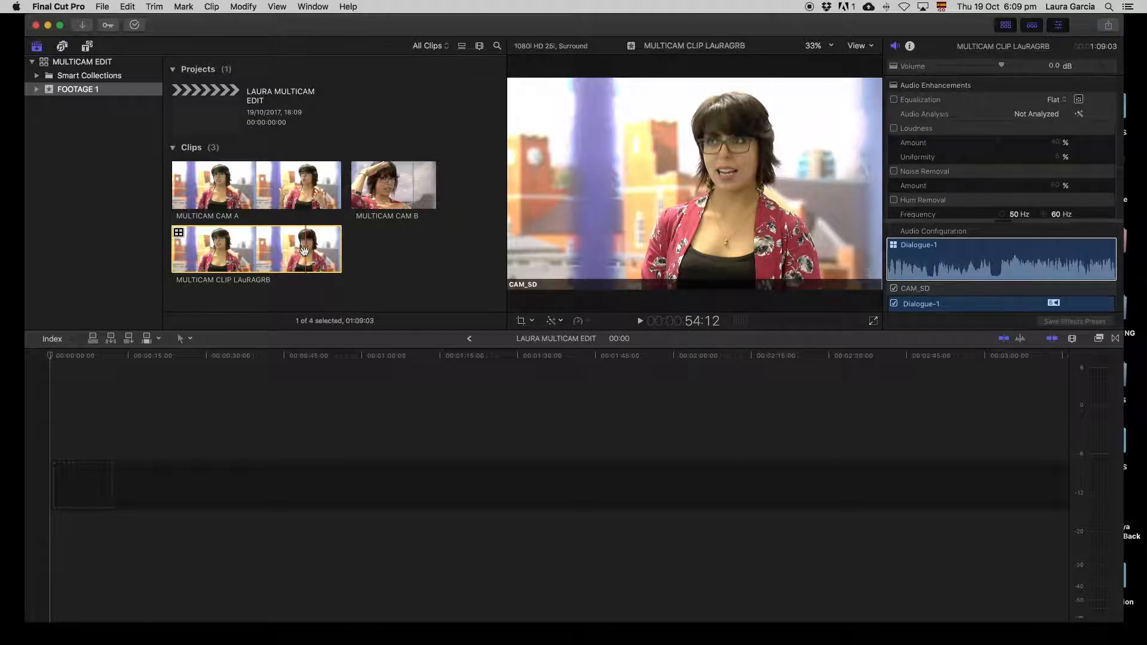
pyautogui.moveTo(304, 251); pyautogui.dragTo(206, 436)
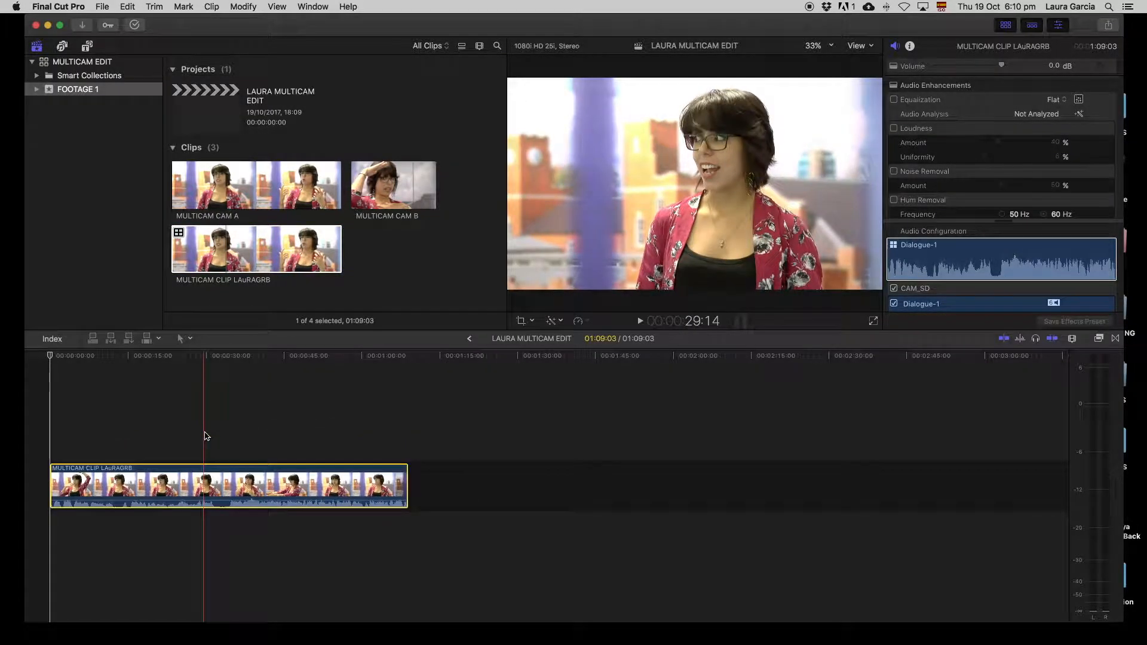
pyautogui.click(152, 359)
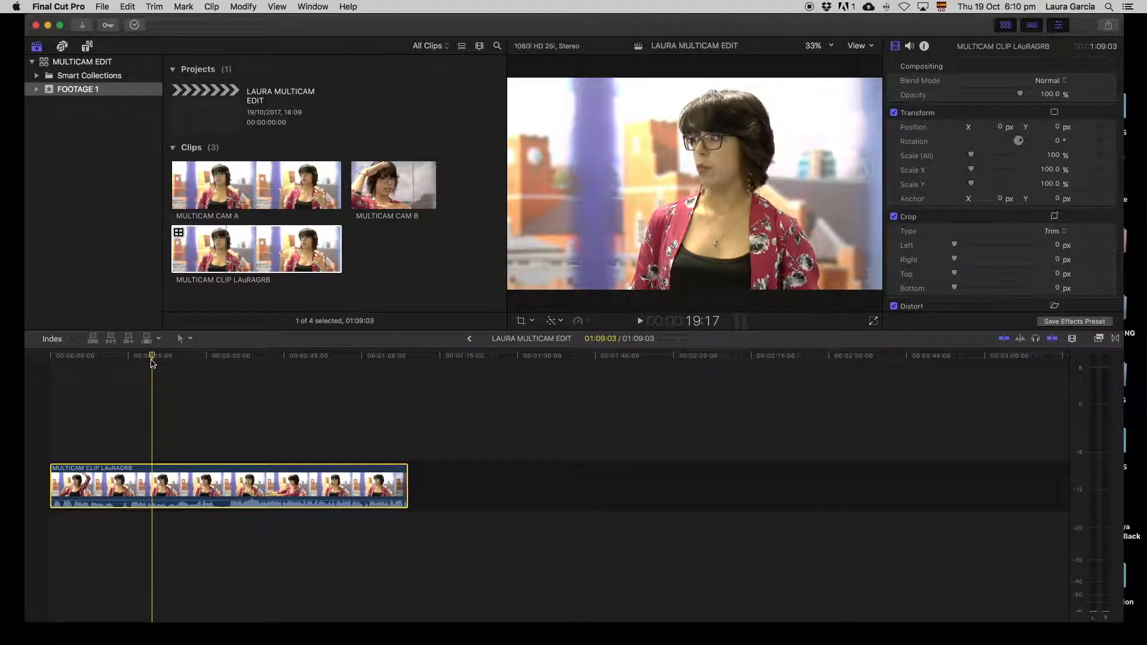
pyautogui.press('space')
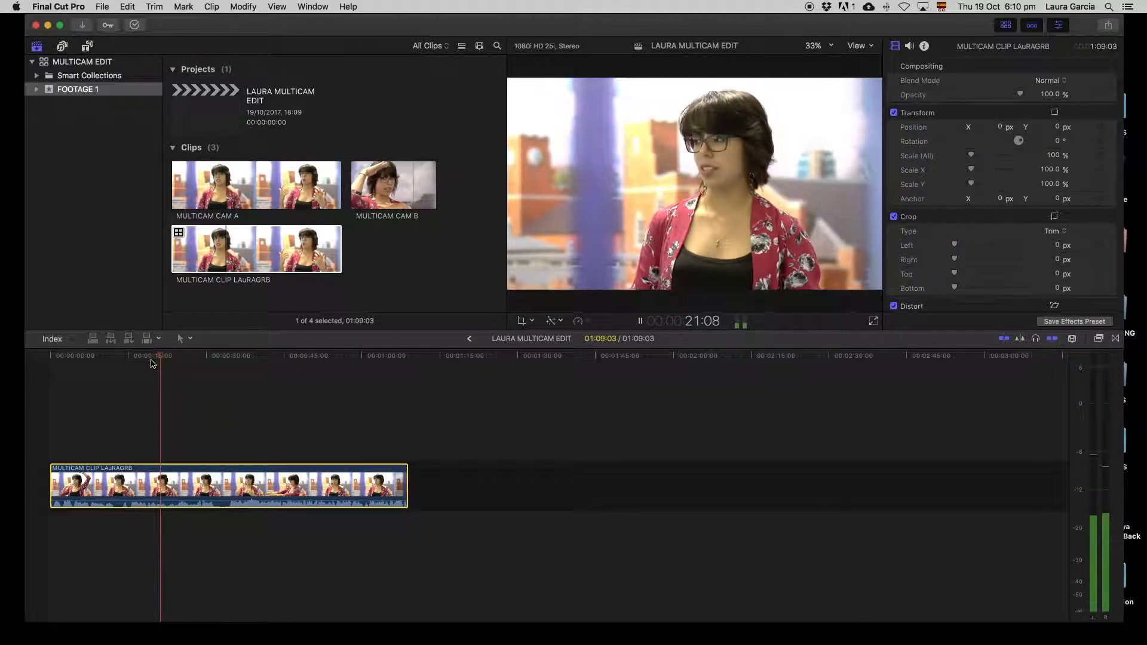
pyautogui.click(46, 358)
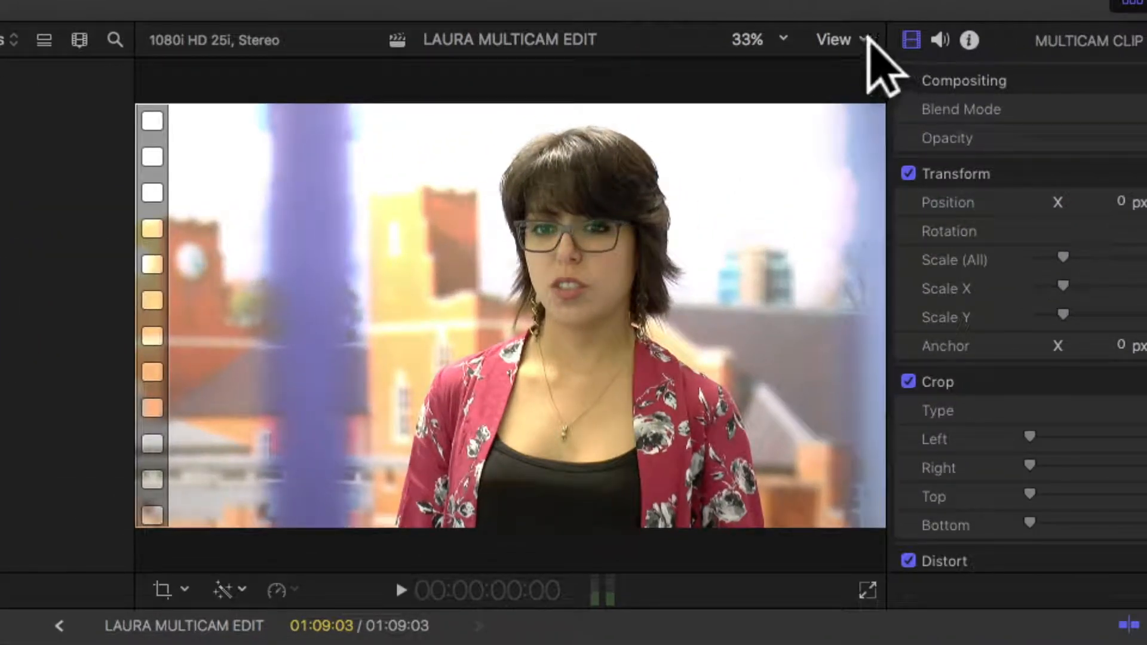
pyautogui.click(871, 46)
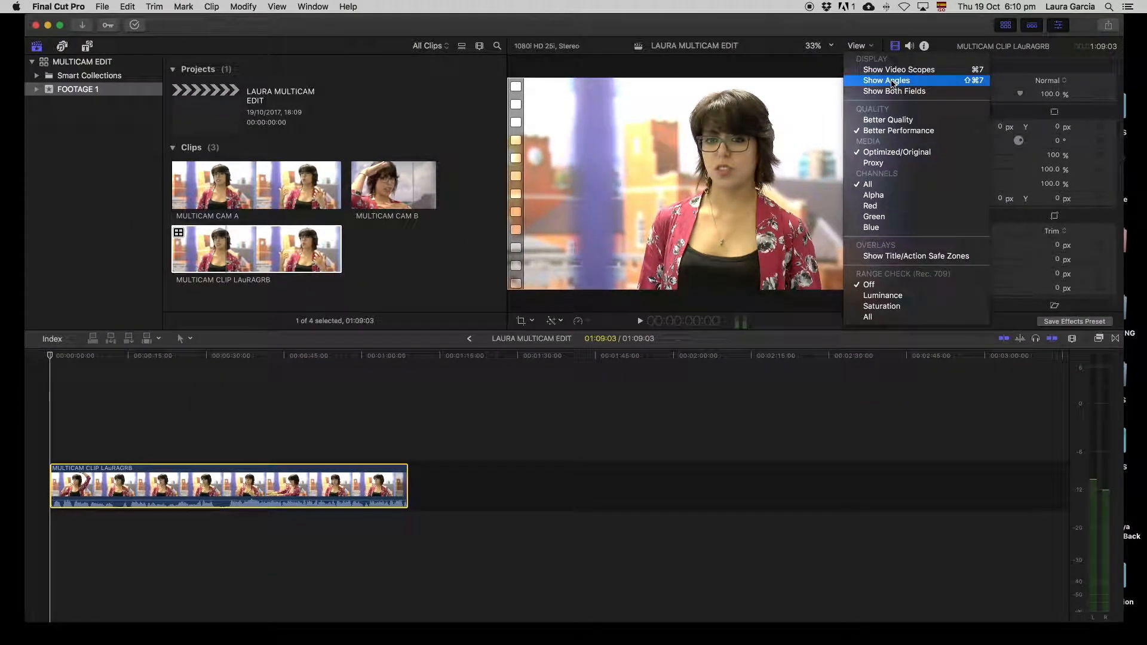
# - Show the CAM_SD and Untitled Angle feeds enlarged, then scrub from about 15 to 33 seconds
pyautogui.click(892, 81)
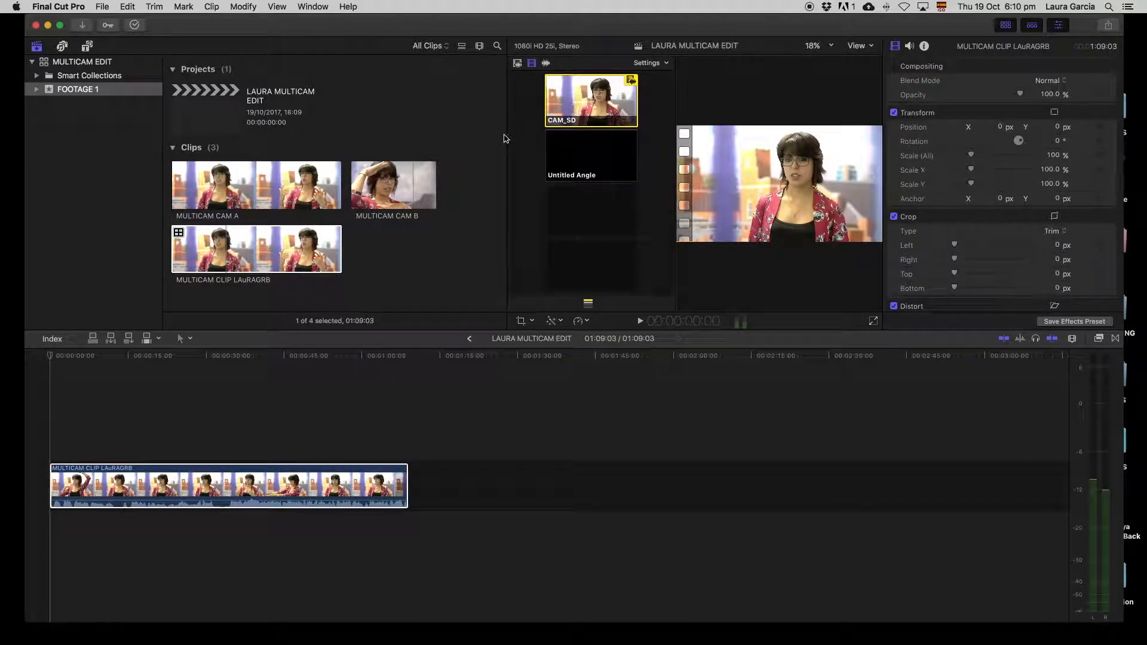
pyautogui.moveTo(508, 132); pyautogui.dragTo(375, 134)
pyautogui.moveTo(273, 150); pyautogui.dragTo(437, 155)
pyautogui.click(267, 126)
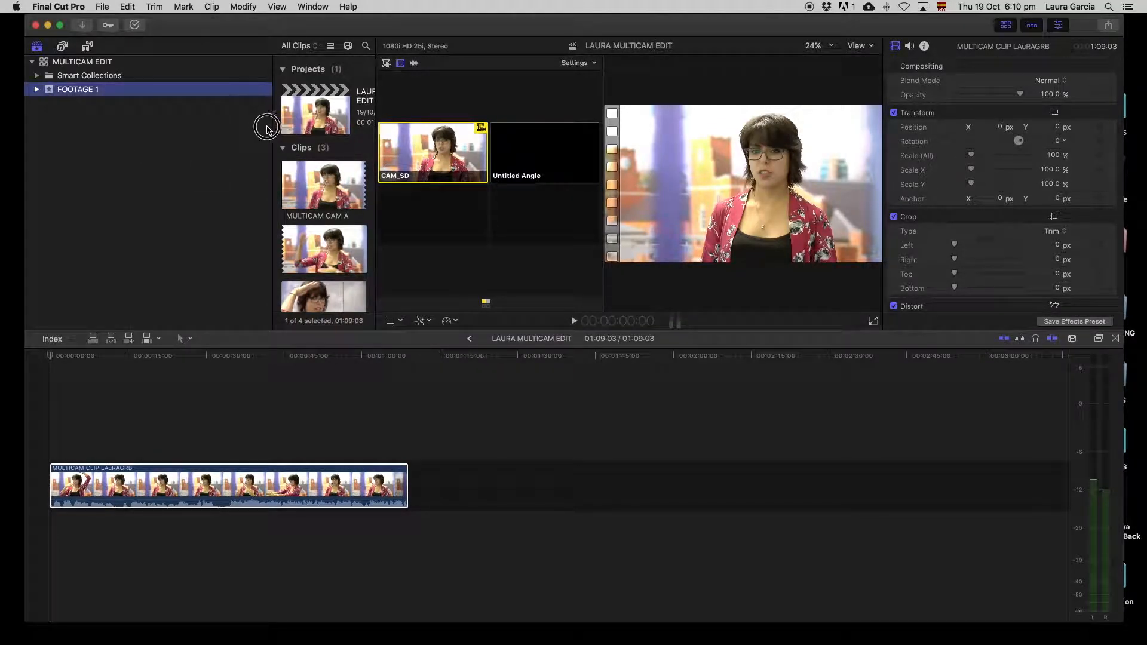
pyautogui.moveTo(273, 126); pyautogui.dragTo(152, 125)
pyautogui.click(145, 365)
pyautogui.moveTo(146, 361); pyautogui.dragTo(243, 392)
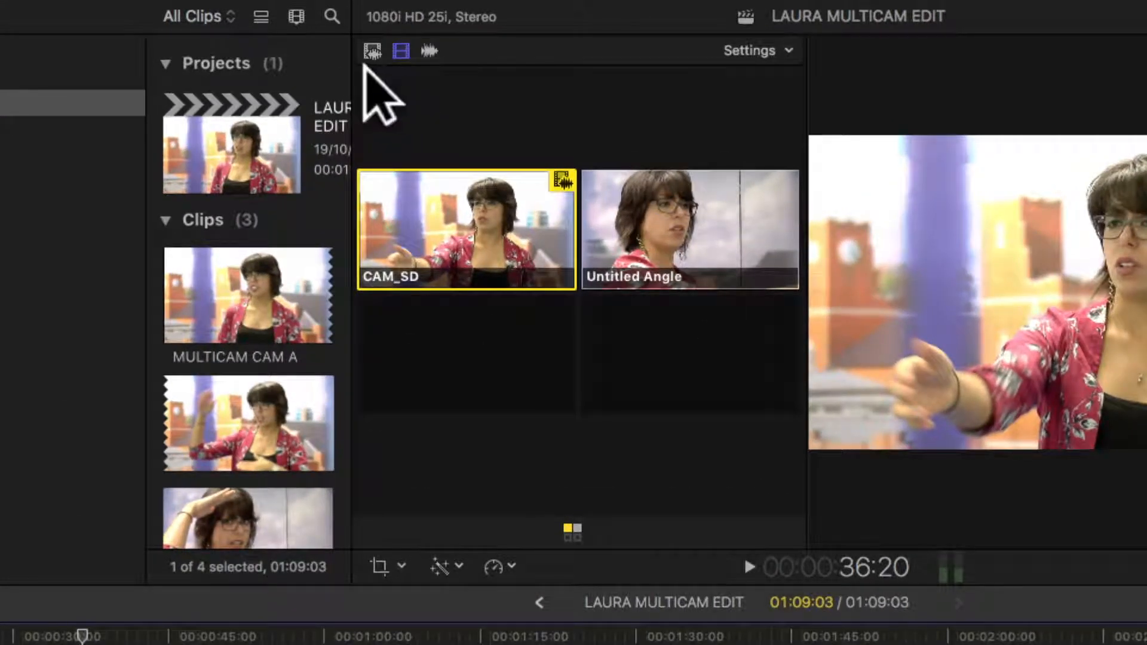
# - Set angle switching to video-only and park the playhead near 35 seconds
pyautogui.click(373, 52)
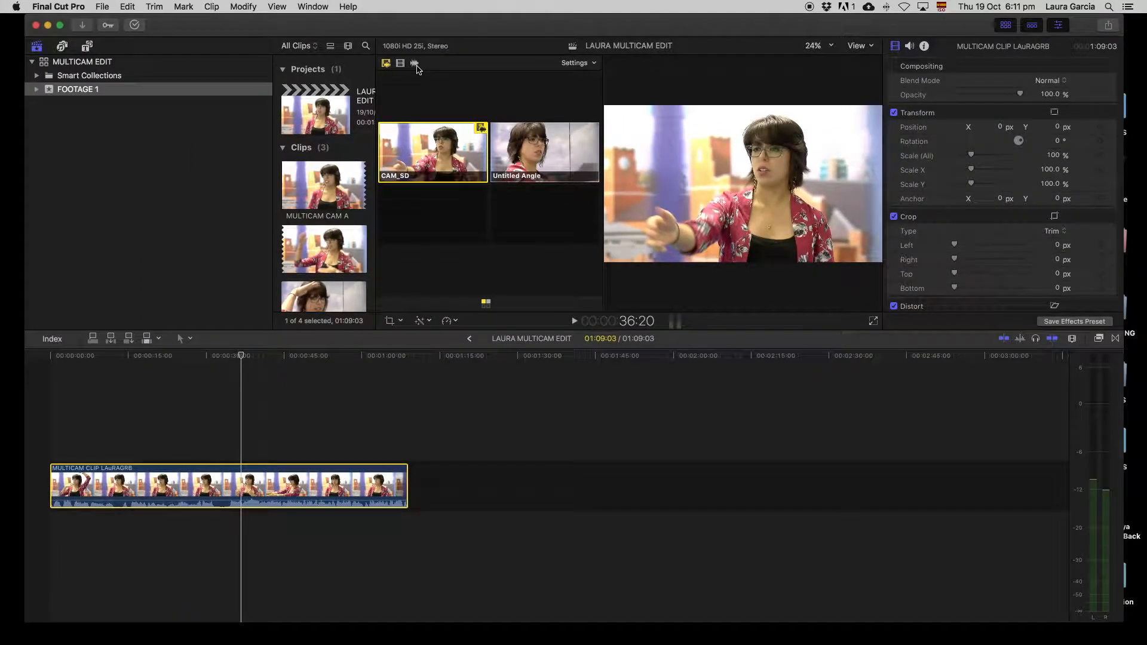
pyautogui.moveTo(240, 356); pyautogui.dragTo(228, 356)
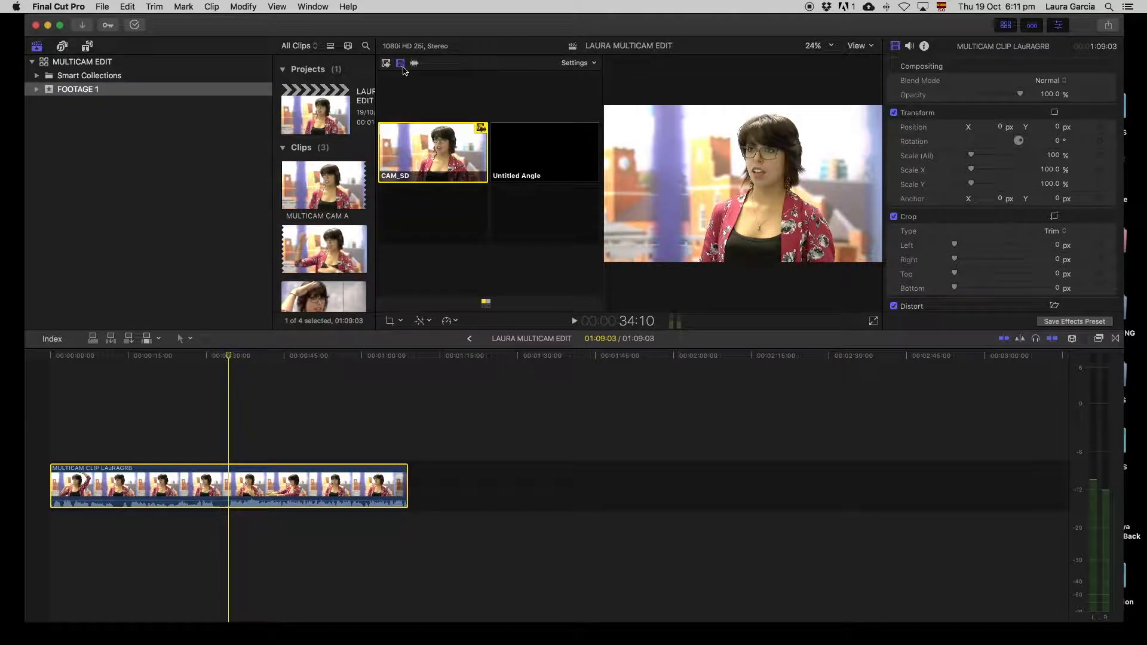
pyautogui.moveTo(232, 358); pyautogui.dragTo(234, 362)
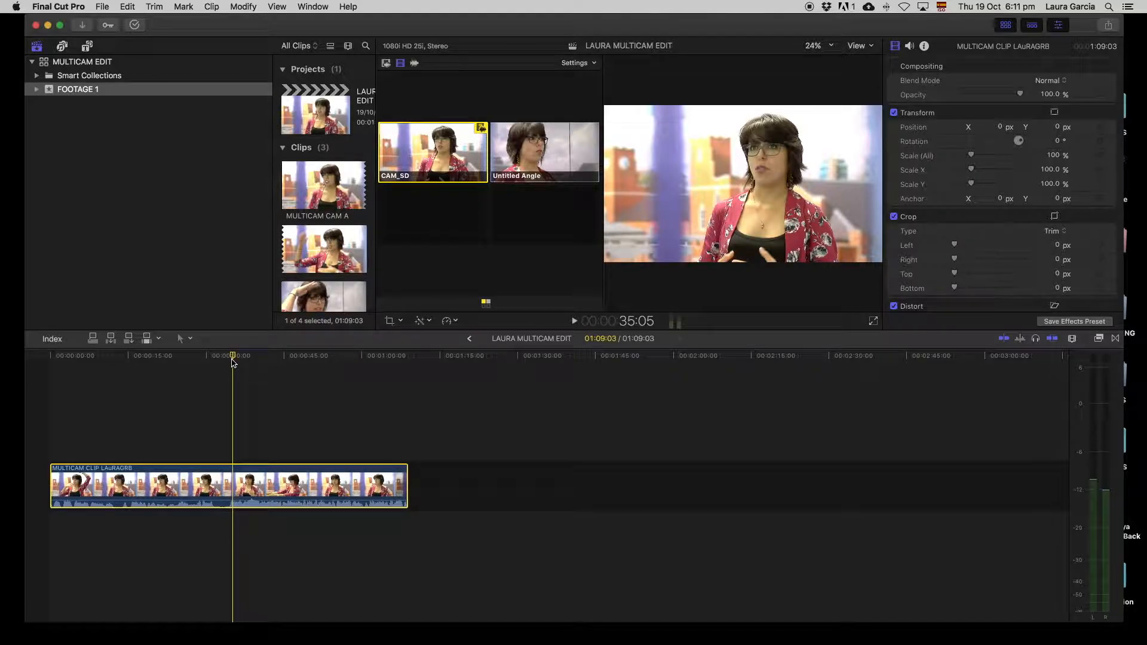
# - Cut to Untitled Angle around 37 seconds and back to CAM_SD at 40 seconds
pyautogui.press('space')
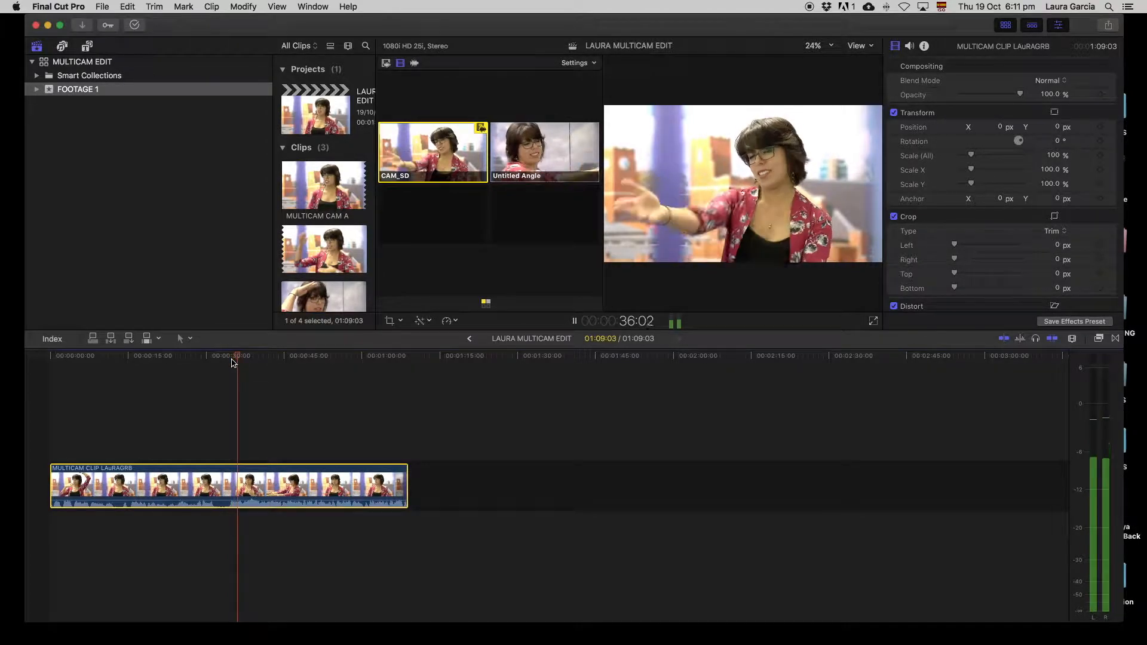
pyautogui.click(547, 154)
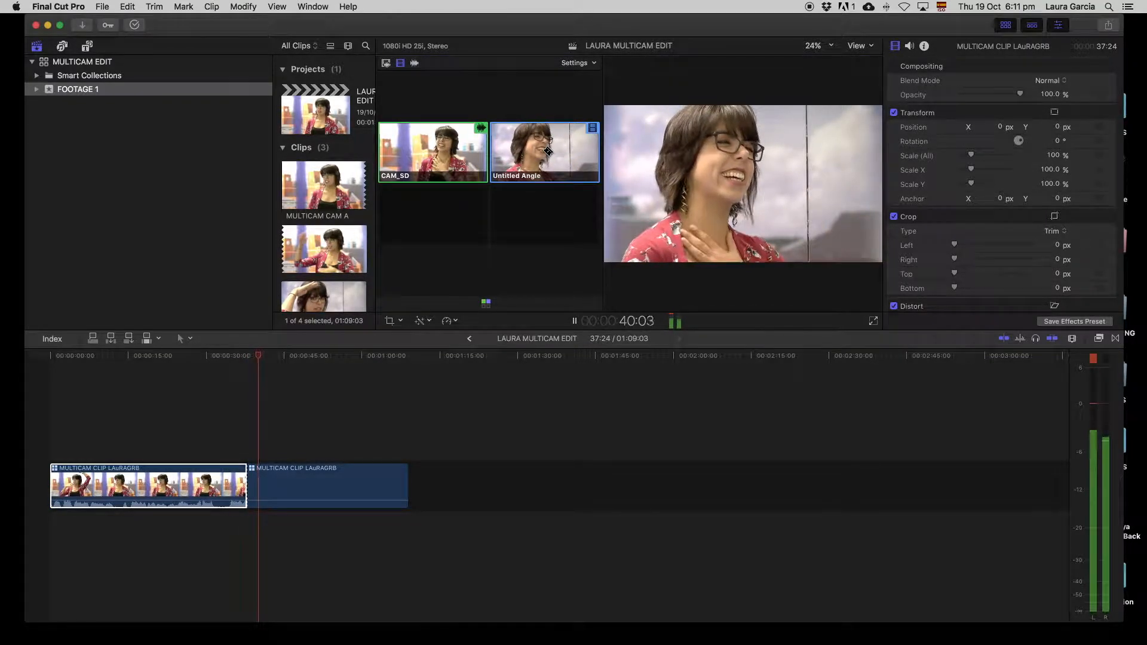
pyautogui.press('space')
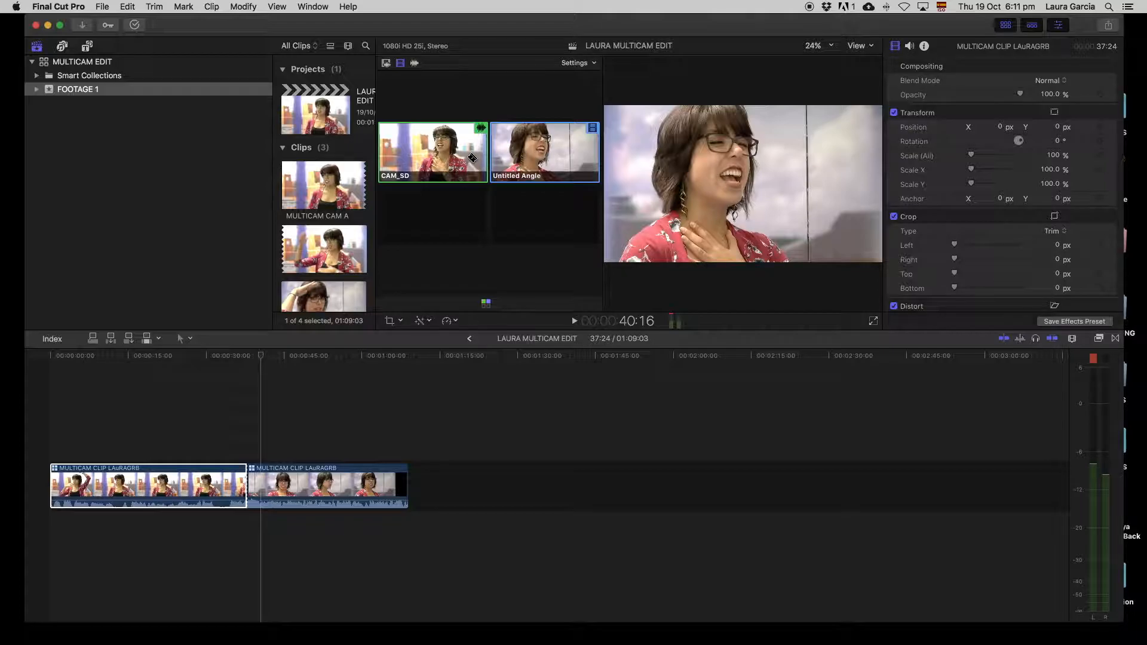
pyautogui.click(472, 158)
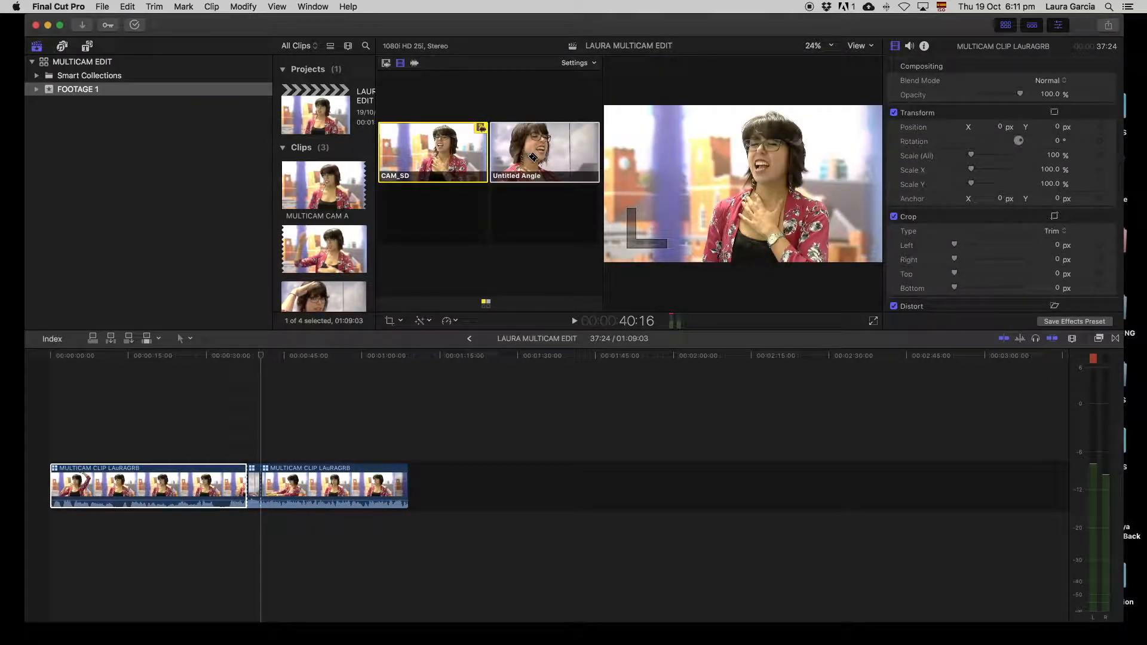
# - From about 37 seconds, cut back and forth between Untitled Angle and CAM_SD during playback
pyautogui.hotkey('shift', 'z')
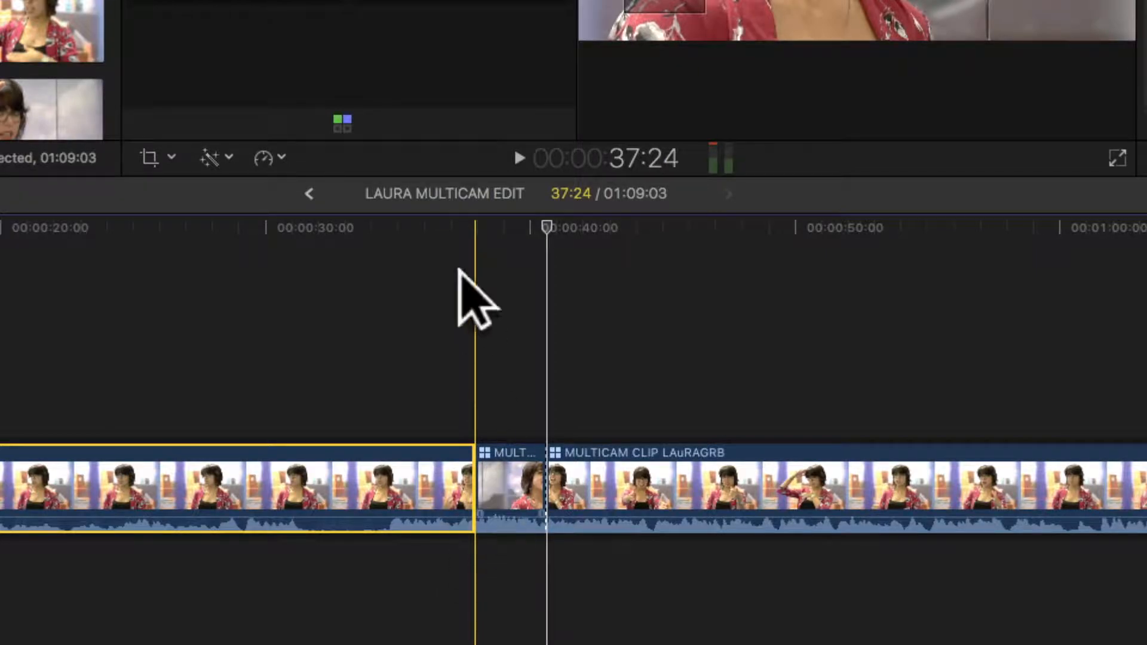
pyautogui.click(424, 226)
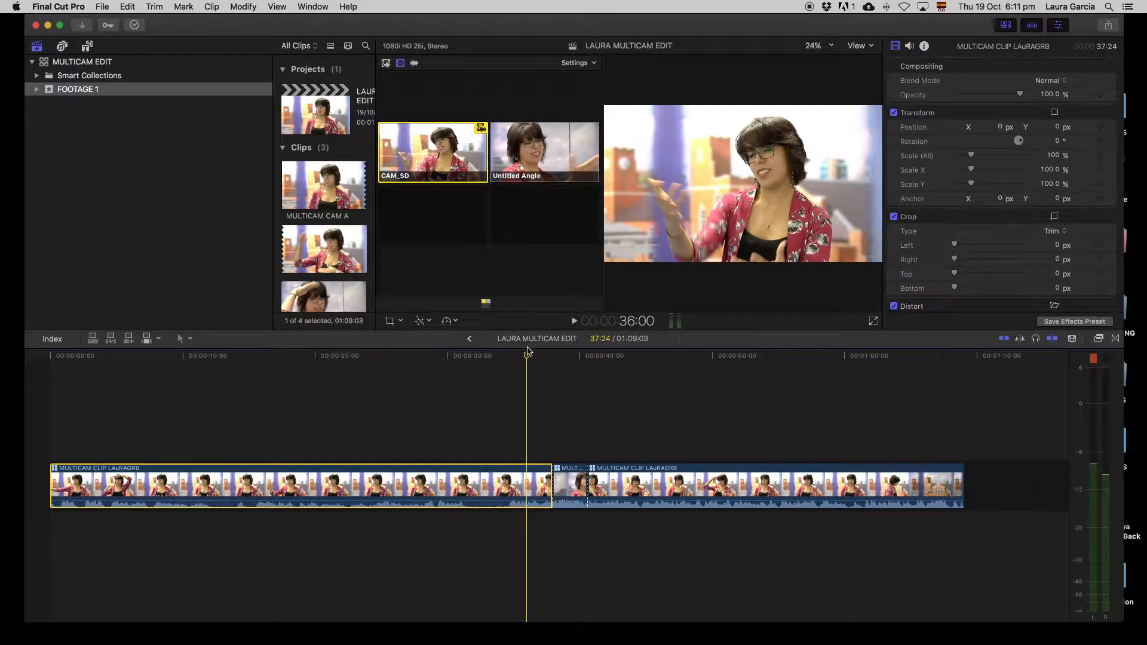
pyautogui.moveTo(528, 351); pyautogui.dragTo(541, 361)
pyautogui.press('space')
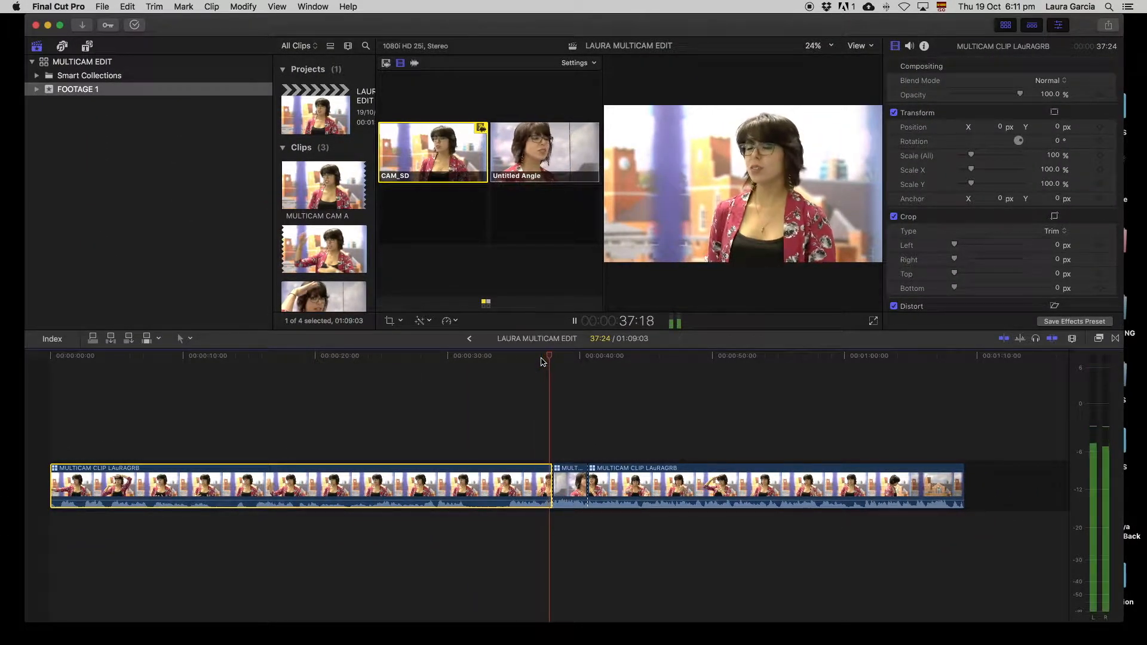
pyautogui.press('2')
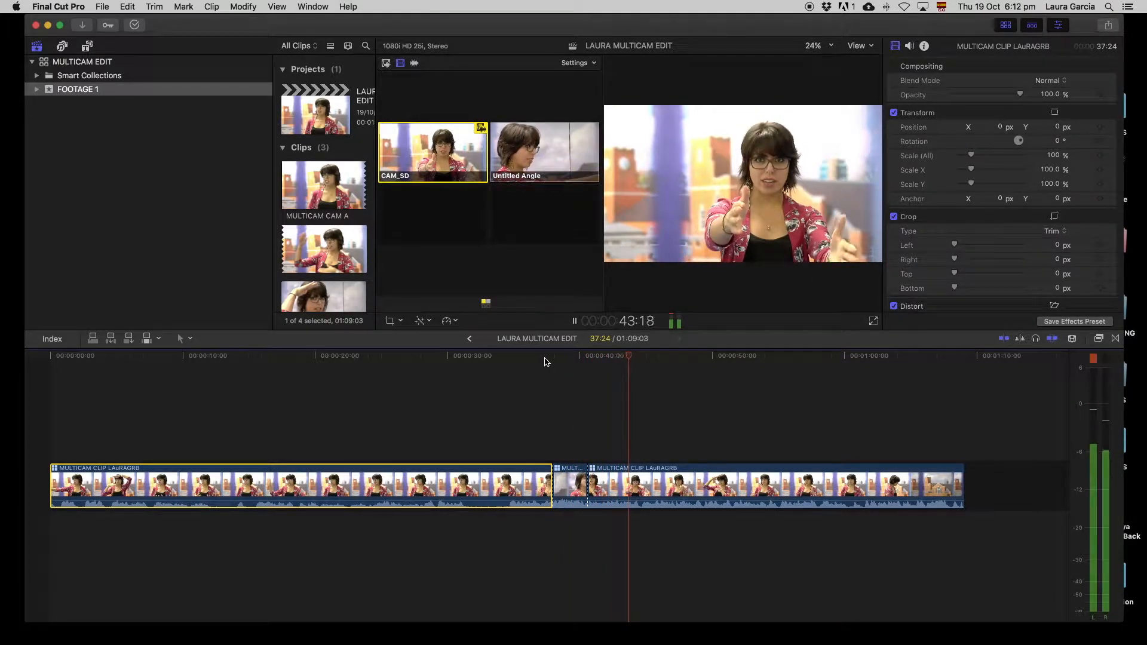
pyautogui.click(540, 156)
pyautogui.keyDown('alt'); pyautogui.click(540, 156); pyautogui.keyUp('alt')
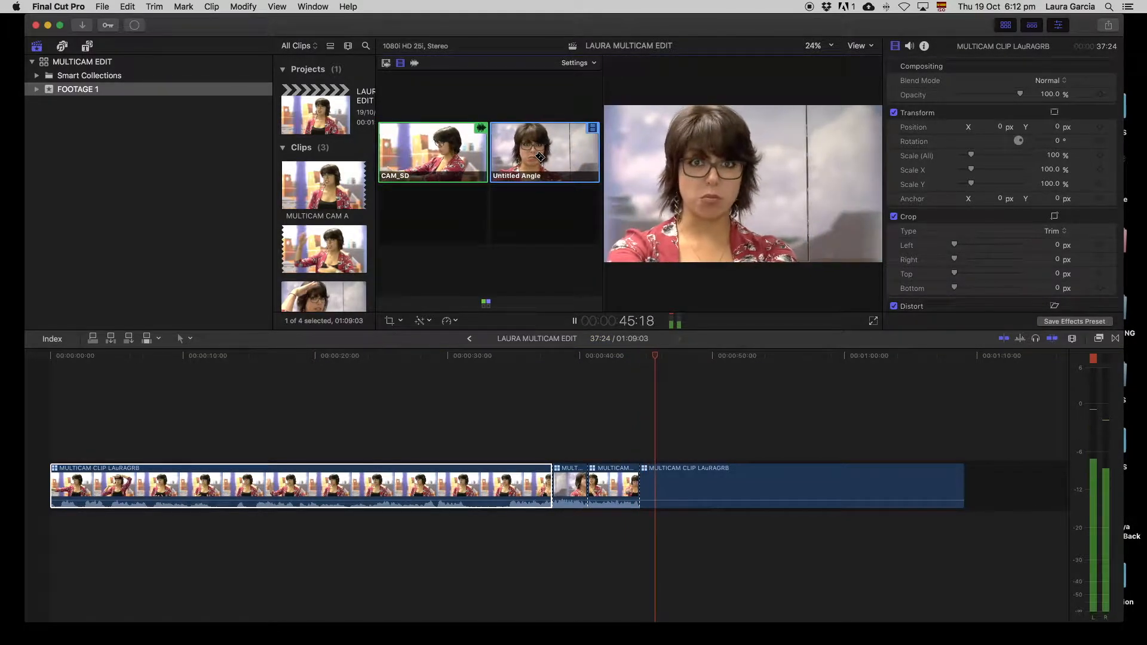
pyautogui.click(445, 154)
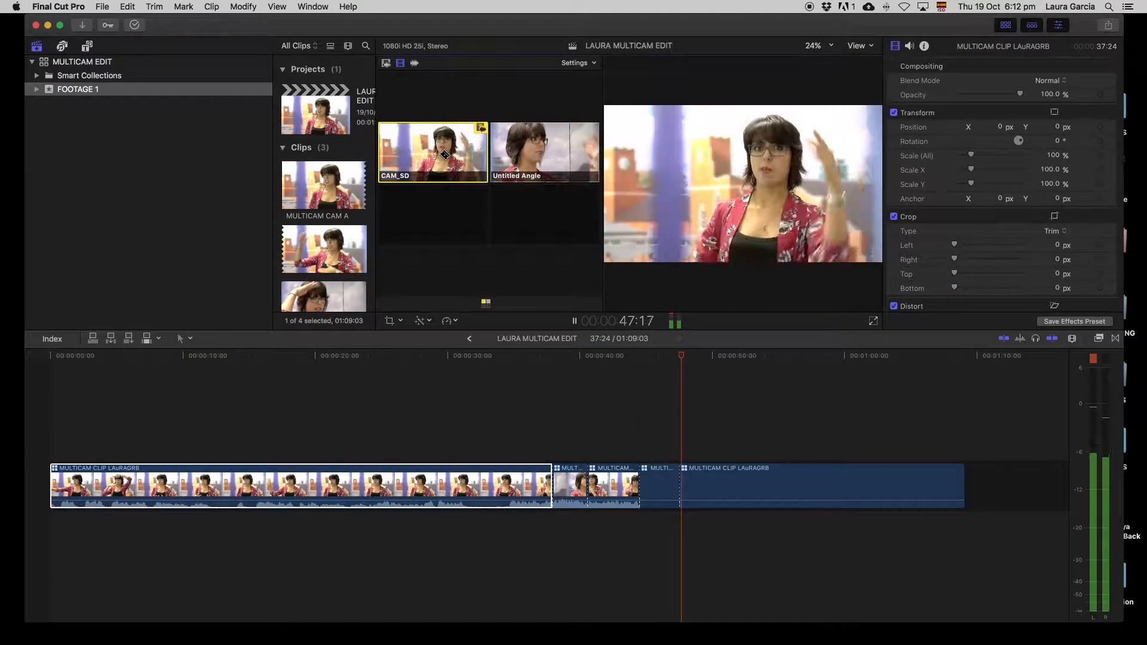
pyautogui.click(544, 156)
pyautogui.click(443, 142)
pyautogui.press('space')
# - Review the new cuts by playing from about 48 to 53 seconds
pyautogui.moveTo(723, 361)
pyautogui.mouseDown()
pyautogui.moveTo(695, 371)
pyautogui.moveTo(706, 359)
pyautogui.mouseUp()
pyautogui.press('space')
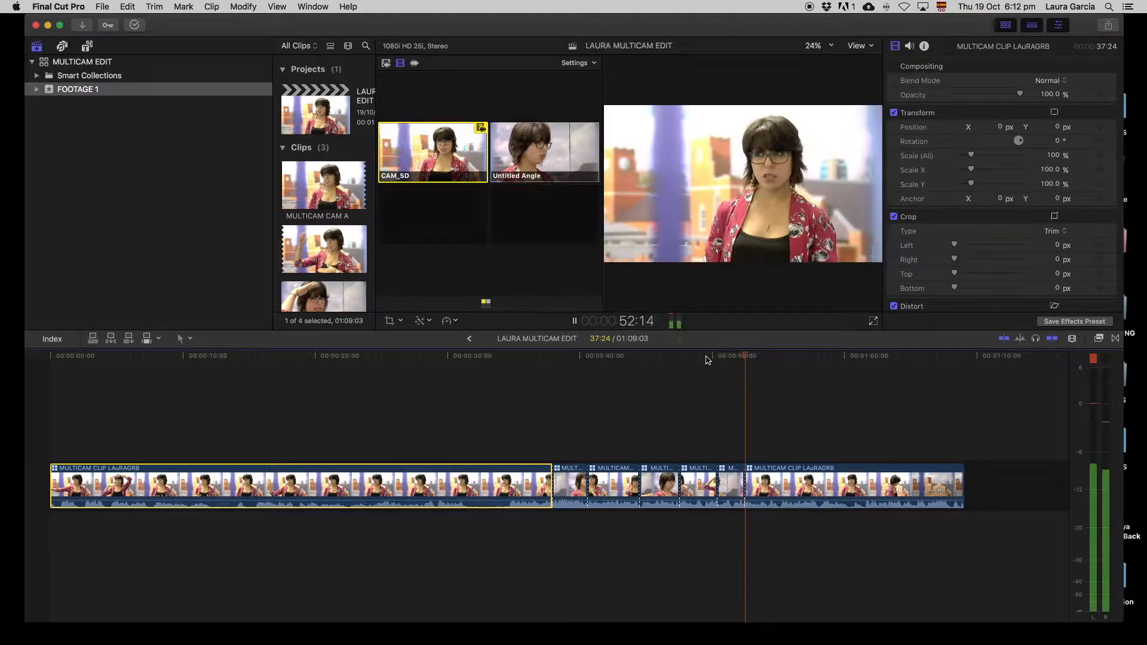
pyautogui.press('space')
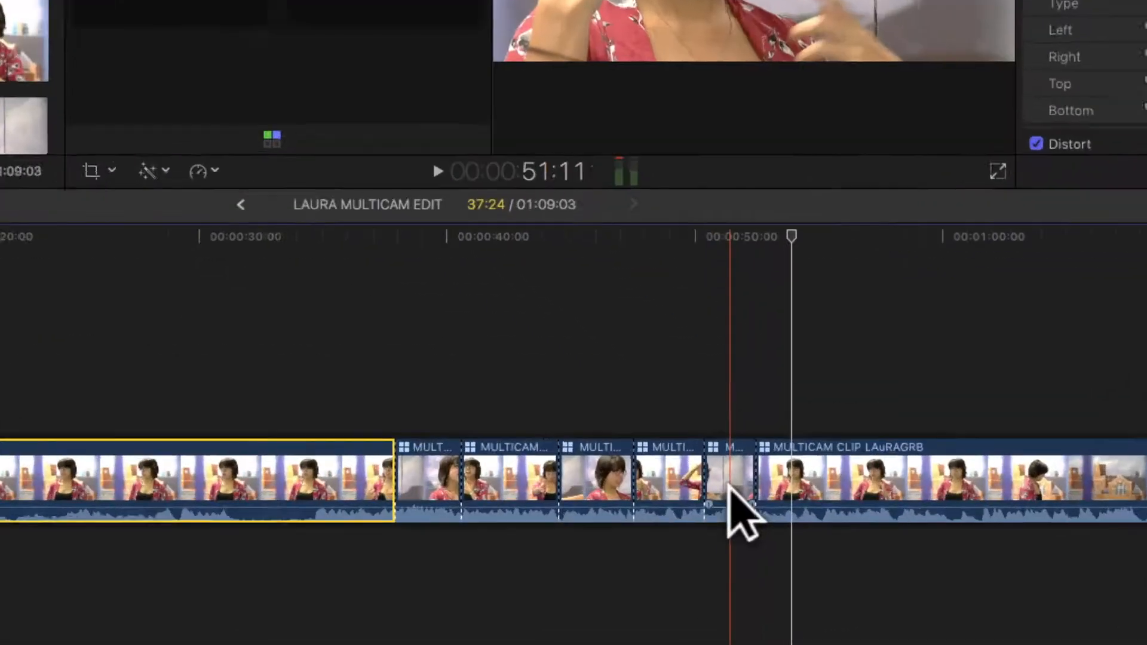
# - Roll the cut near 50 seconds a second earlier, review it, then roll the next edit later
pyautogui.press('t')
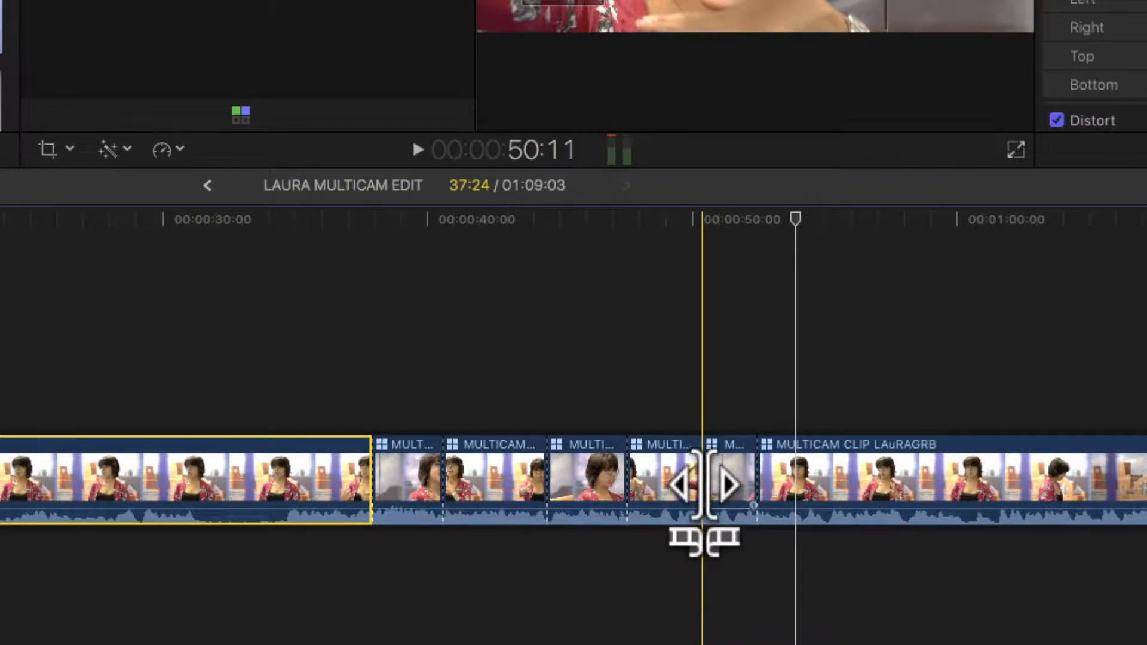
pyautogui.moveTo(704, 478)
pyautogui.mouseDown()
pyautogui.moveTo(672, 478)
pyautogui.moveTo(712, 478)
pyautogui.mouseUp()
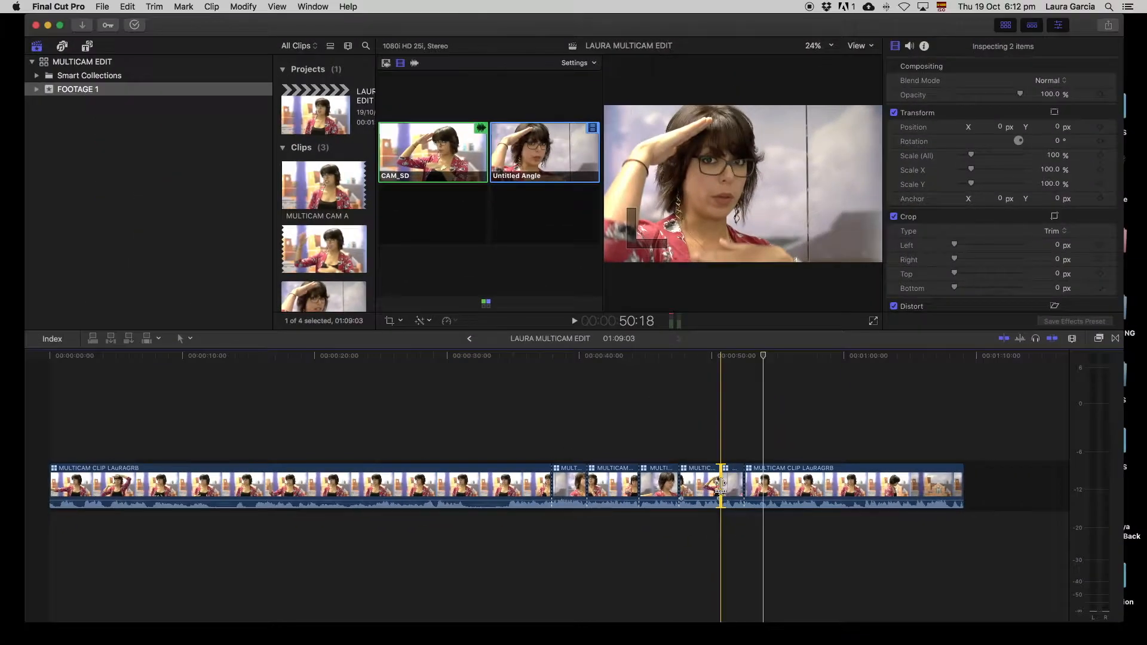
pyautogui.click(709, 360)
pyautogui.press('space')
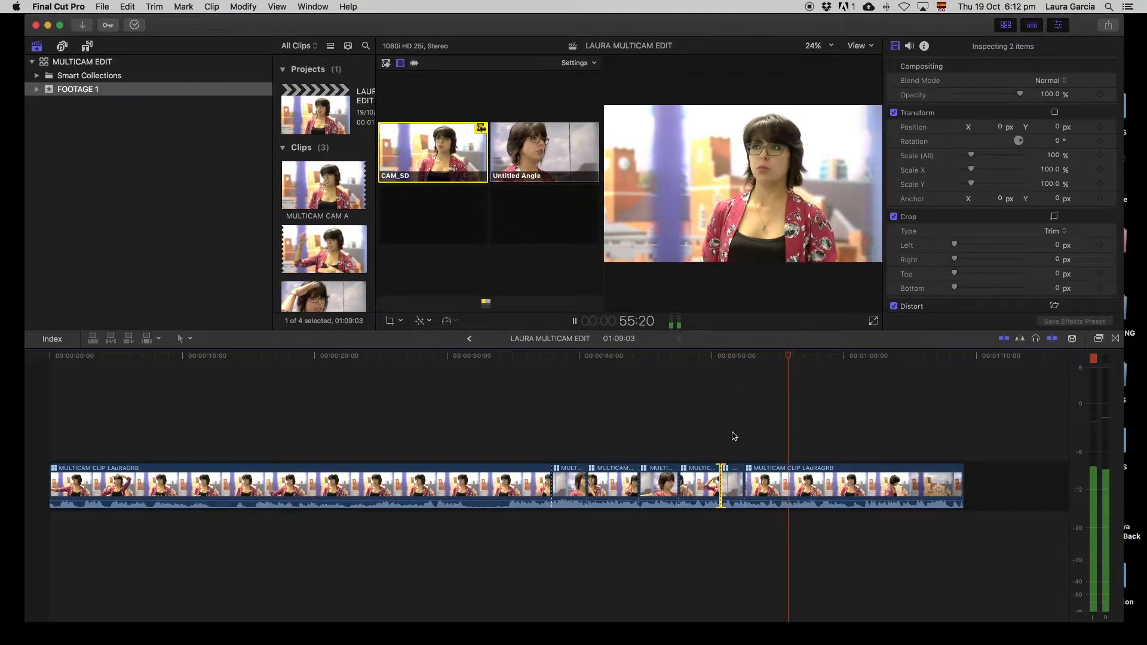
pyautogui.press('space')
pyautogui.moveTo(744, 485); pyautogui.dragTo(760, 485)
# - From 56 seconds, cut to Untitled Angle, CAM_SD near 58 seconds, then Untitled Angle near 1:01
pyautogui.keyDown('alt'); pyautogui.click(521, 150); pyautogui.keyUp('alt')
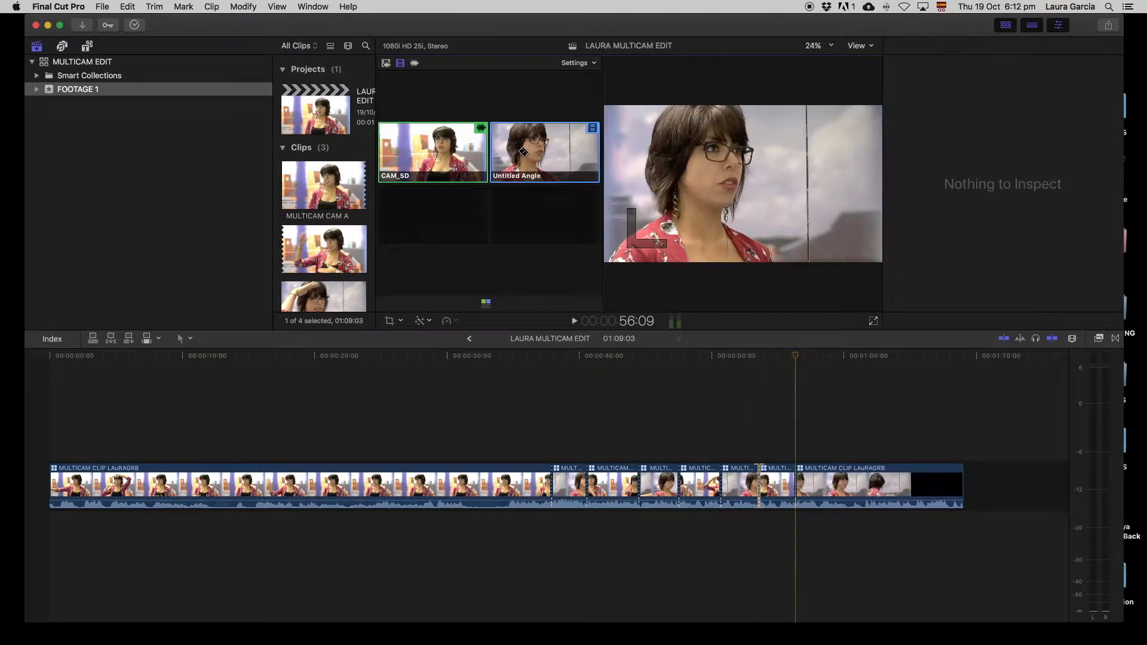
pyautogui.press('space')
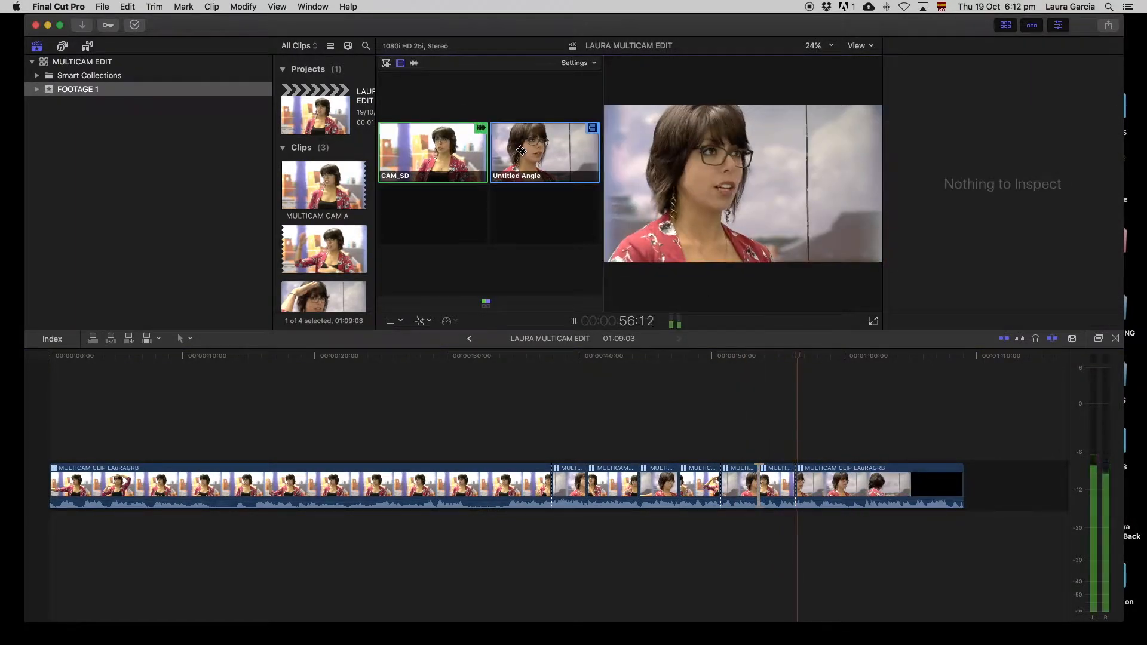
pyautogui.click(439, 156)
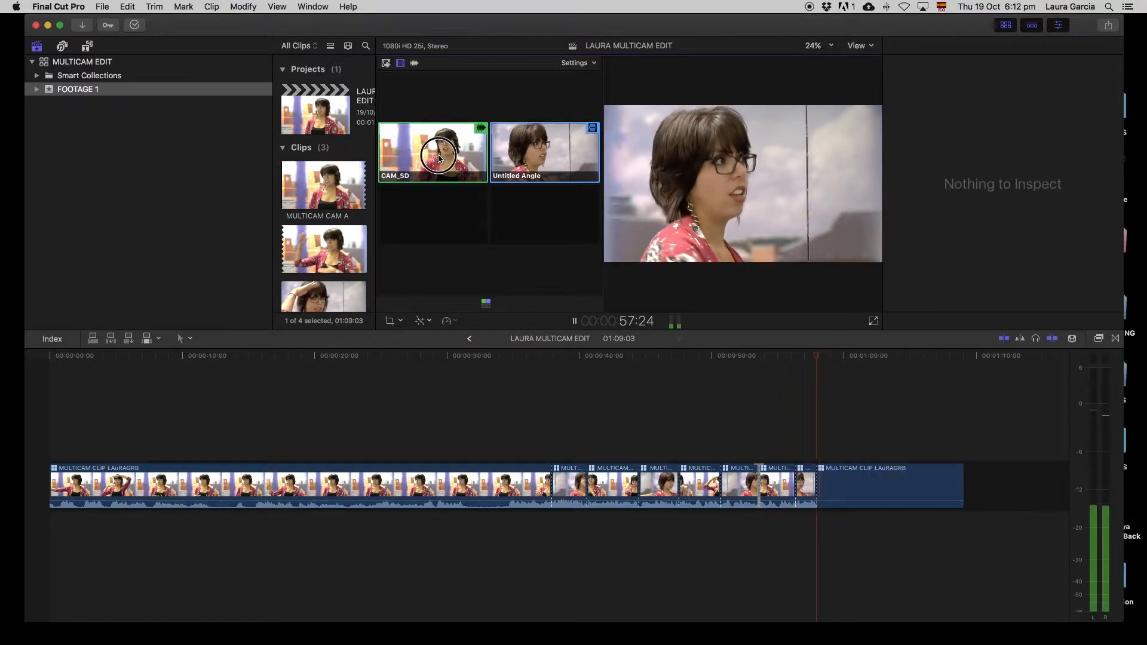
pyautogui.keyDown('alt'); pyautogui.click(531, 158); pyautogui.keyUp('alt')
pyautogui.press('space')
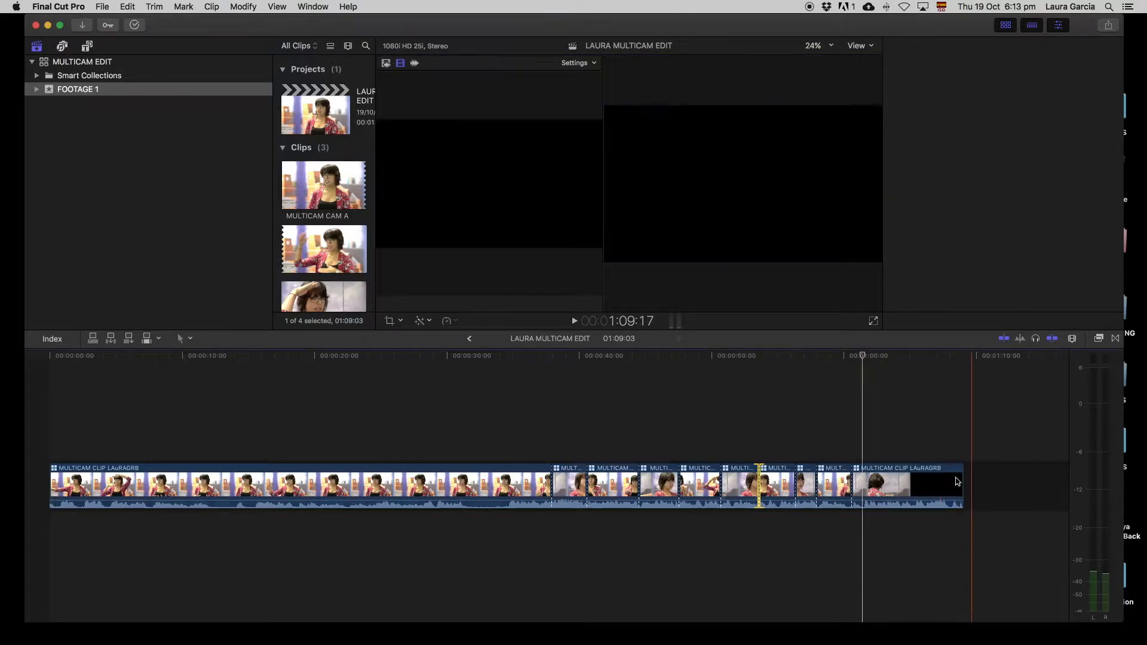
pyautogui.moveTo(863, 360); pyautogui.dragTo(704, 392)
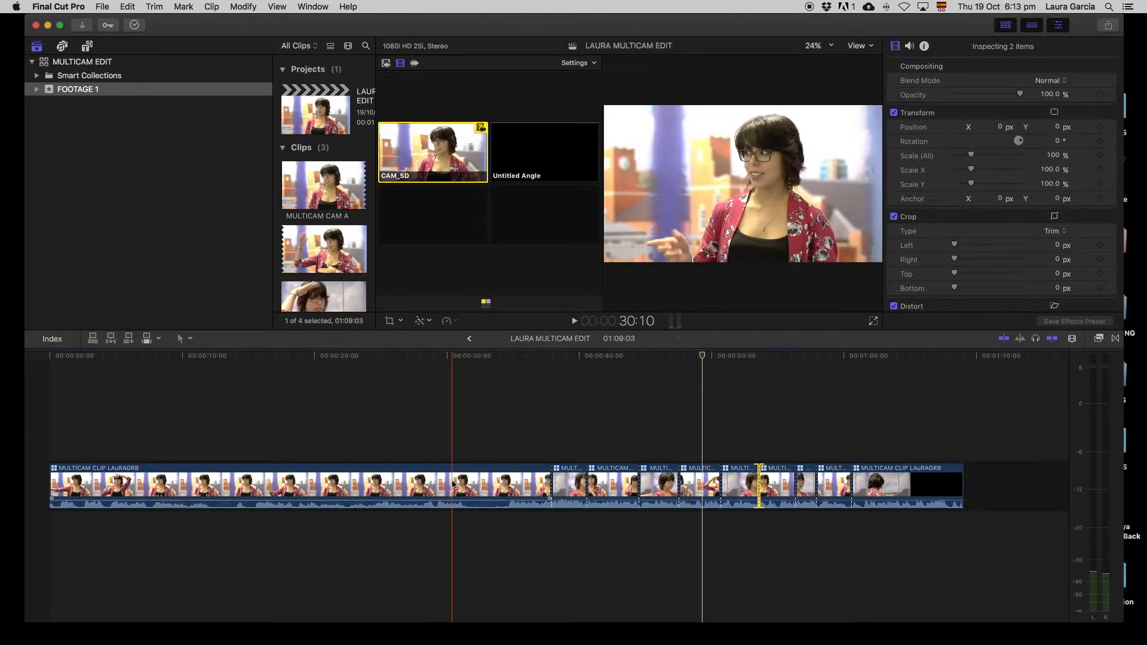
# - Delete the long uncut opening clip and the trailing end clip, leaving 22:17 of angle cuts
pyautogui.click(492, 476)
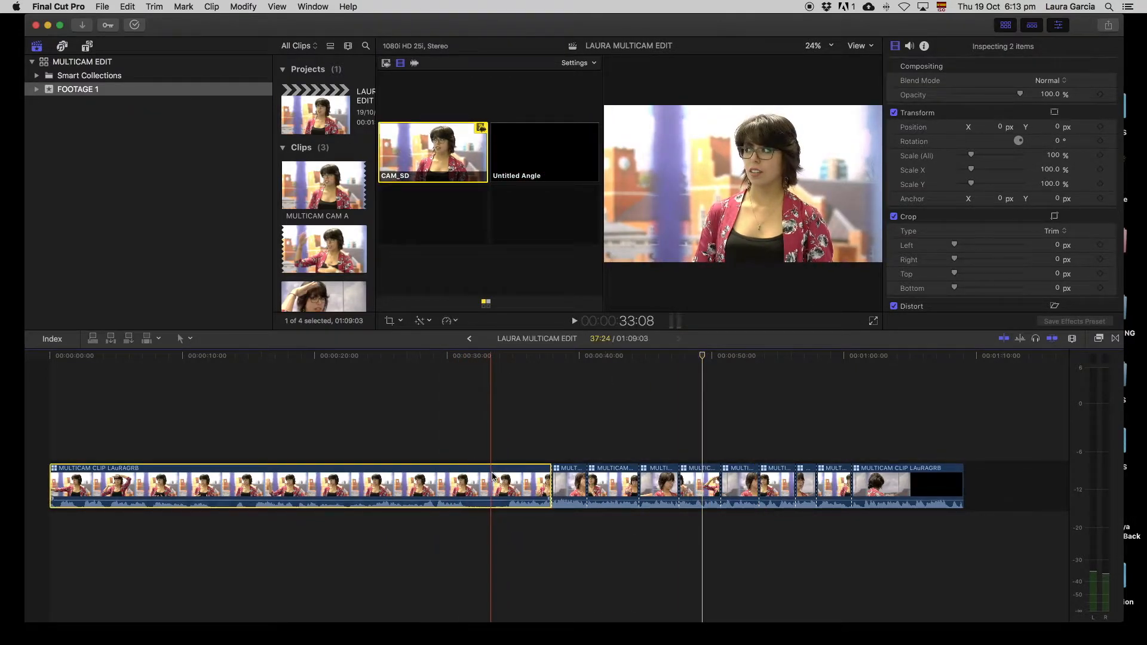
pyautogui.press('Delete')
pyautogui.click(454, 487)
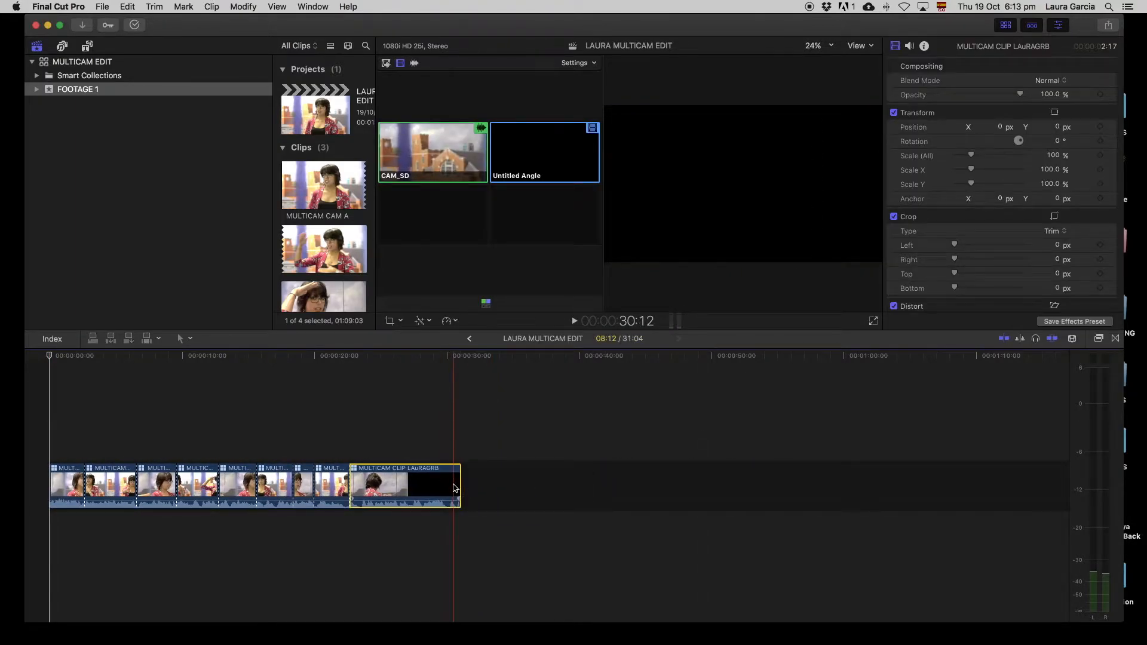
pyautogui.press('Delete')
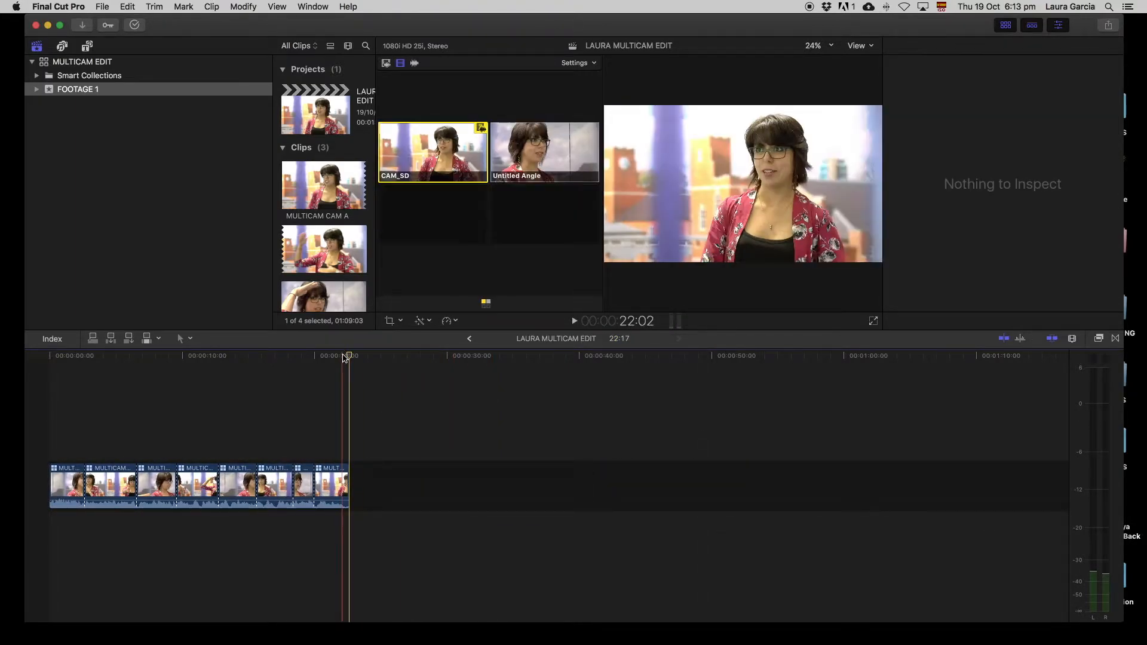
pyautogui.click(259, 355)
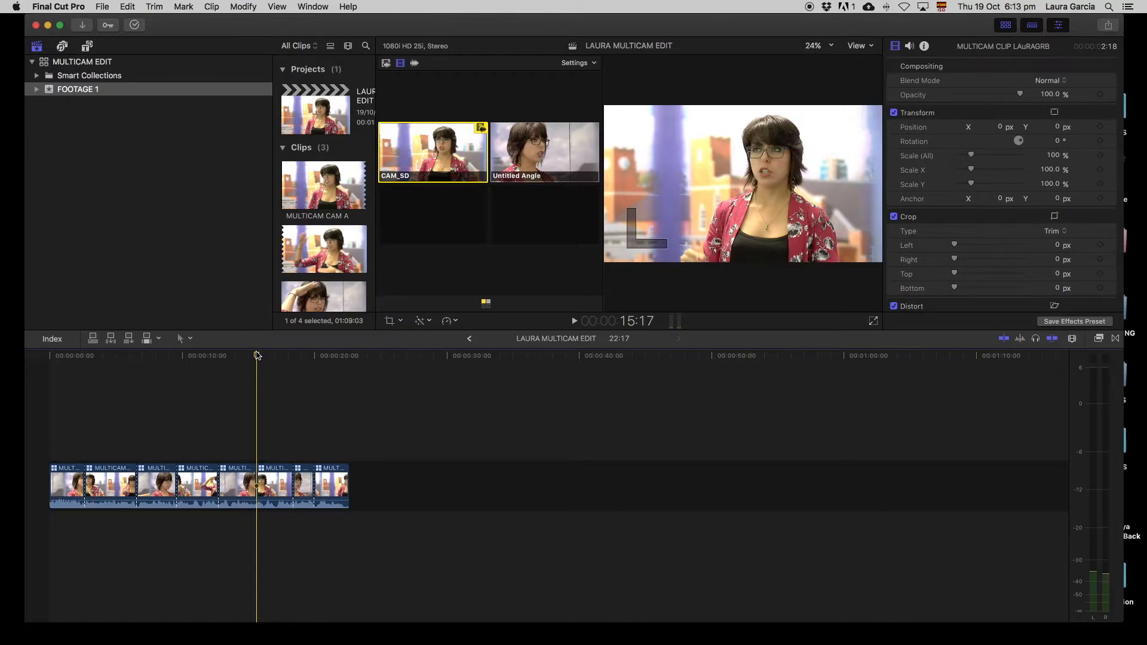